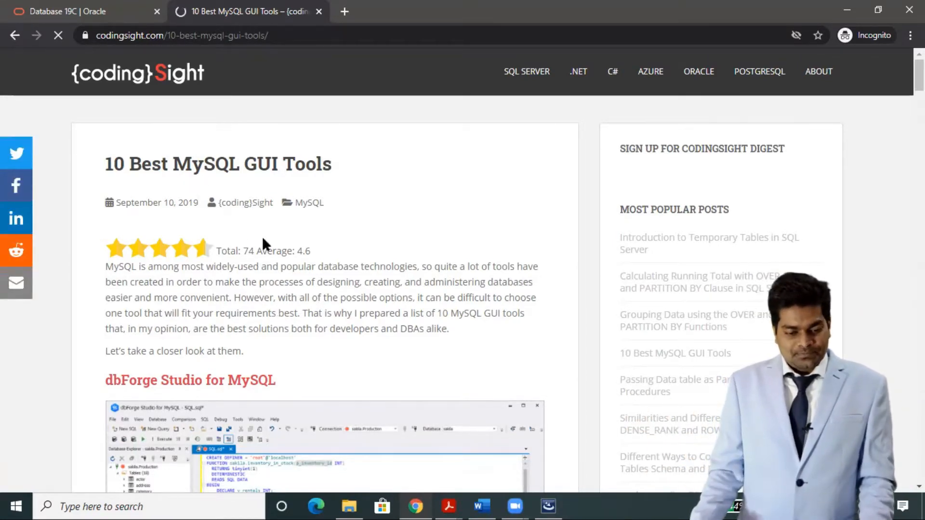
scroll(279, 267, "down", 3)
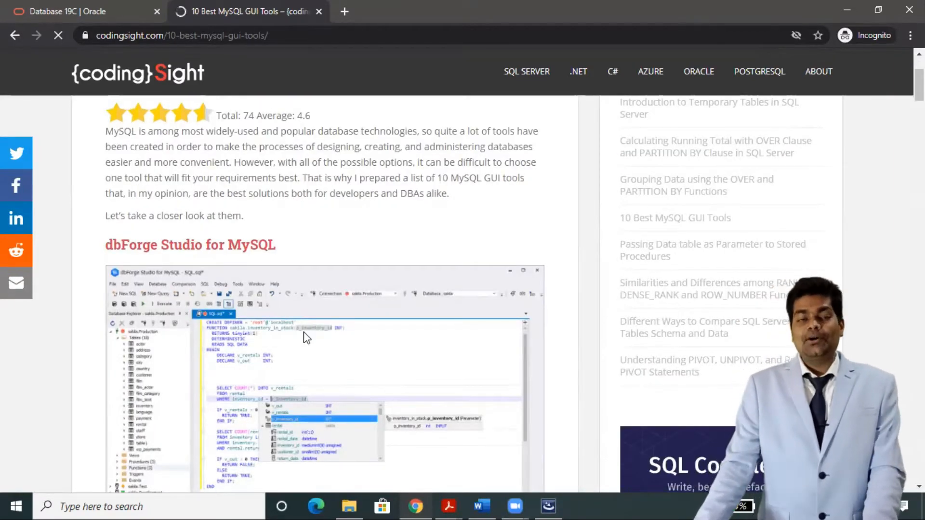
scroll(307, 337, "down", 10)
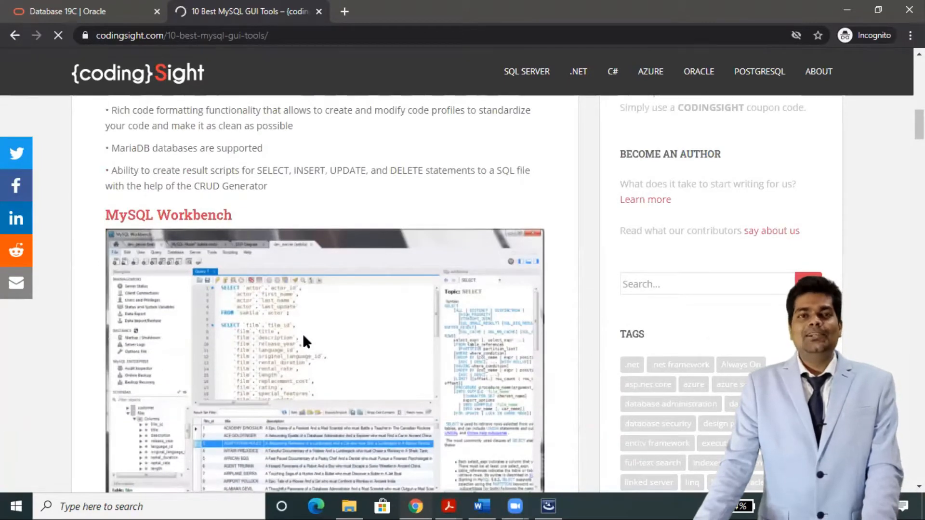
scroll(304, 335, "down", 8)
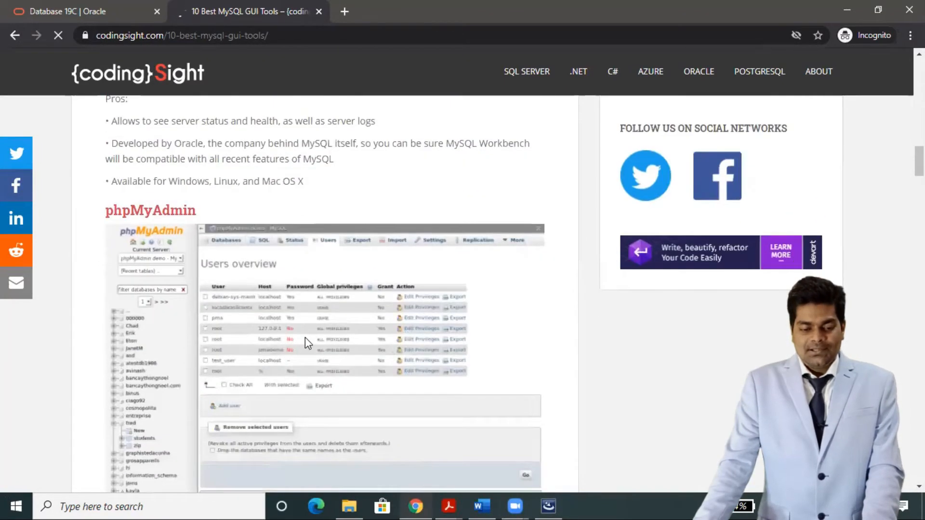
scroll(305, 338, "down", 12)
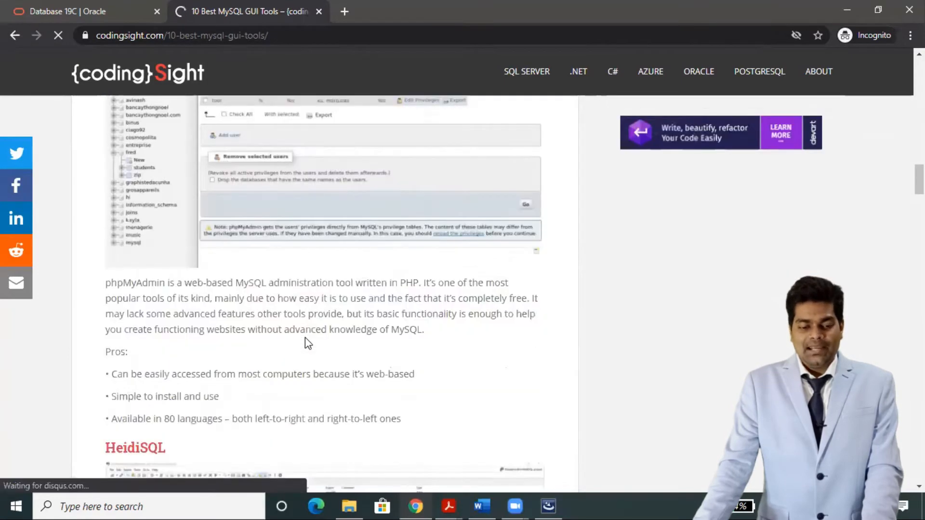
scroll(305, 337, "down", 7)
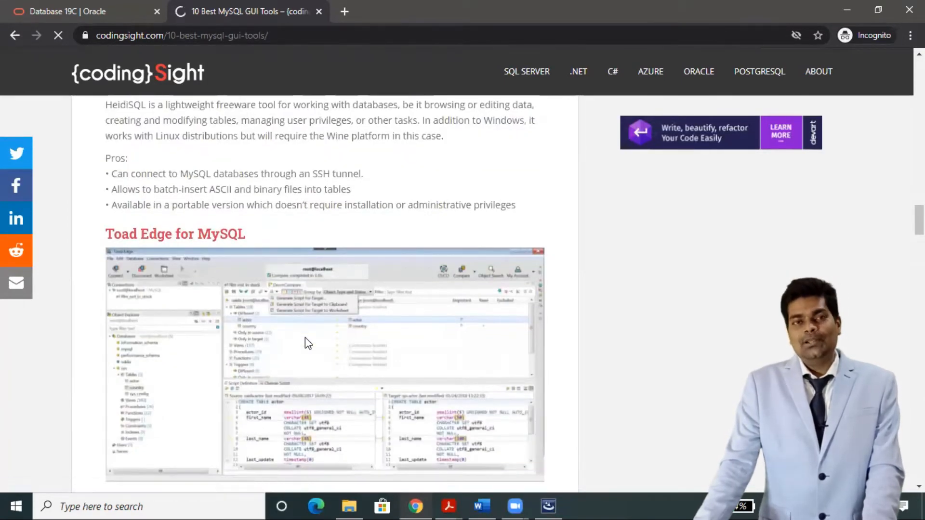
scroll(306, 339, "down", 1)
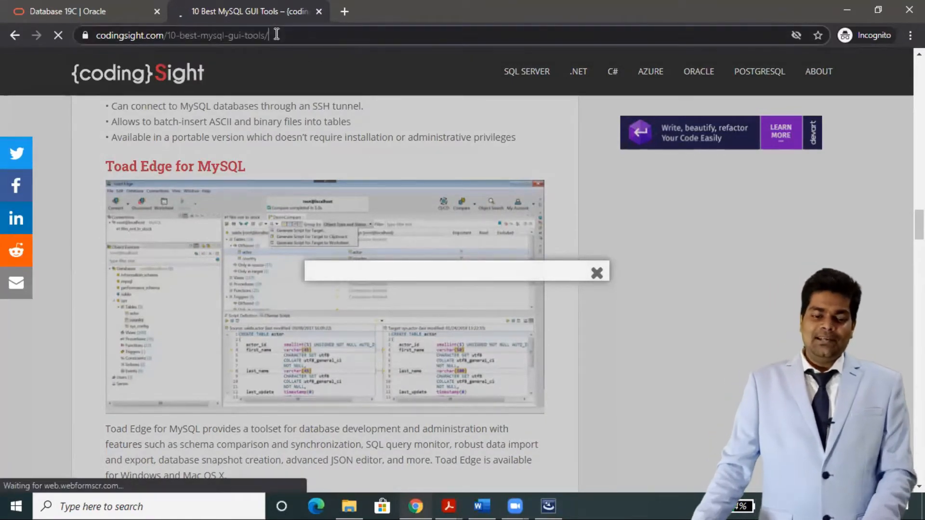
Search Google for 'oracle sql developer' and open the SQL Developer 19.2.1 Downloads result.
left_click(276, 35)
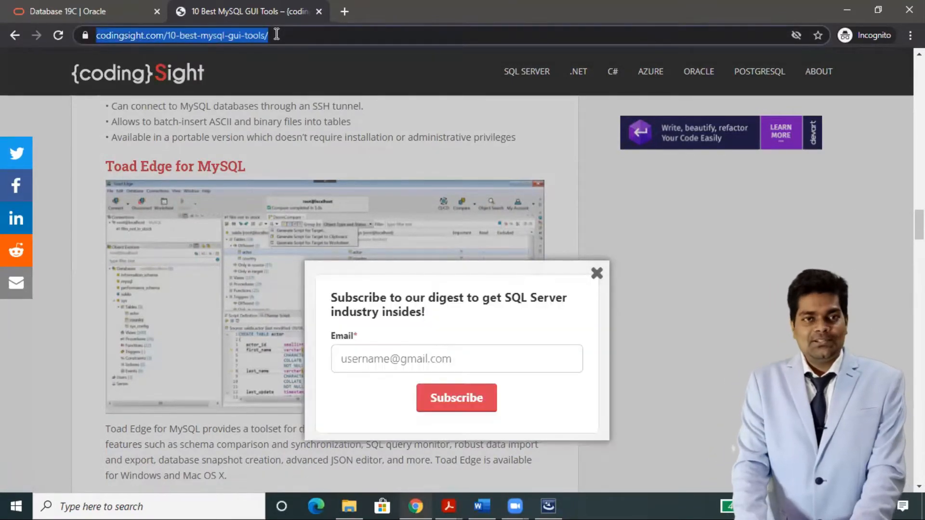
type("oracle sql de")
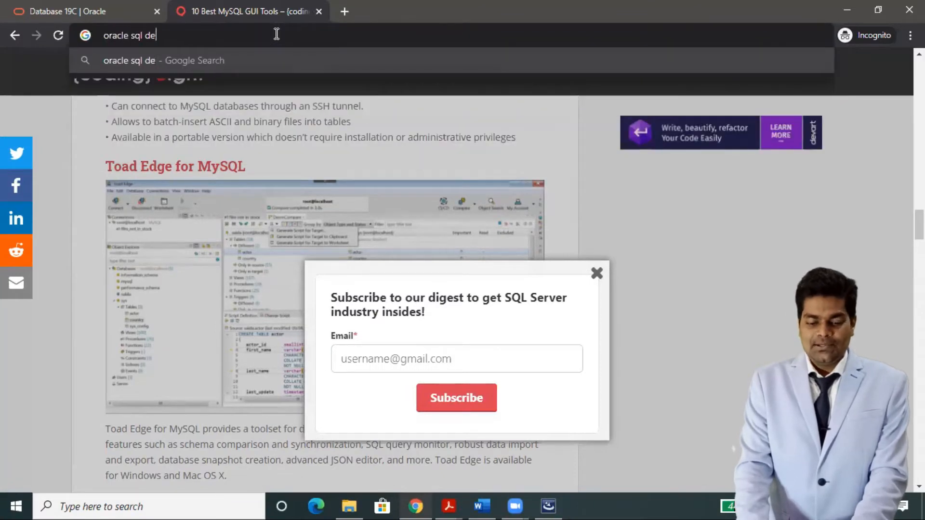
type("veloper")
key("Return")
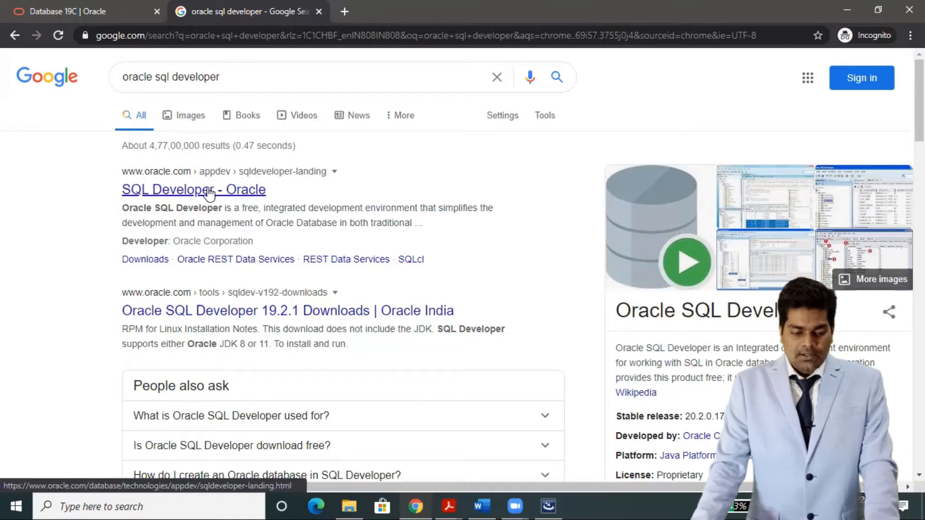
left_click(239, 318)
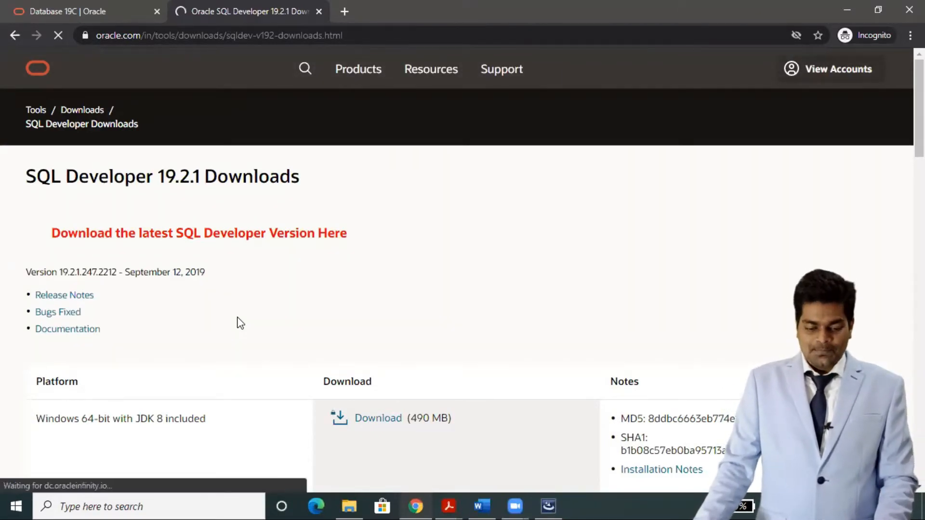
Scroll down the SQL Developer 19.2.1 Downloads page to the Windows downloads table.
scroll(239, 322, "down", 2)
scroll(240, 322, "down", 1)
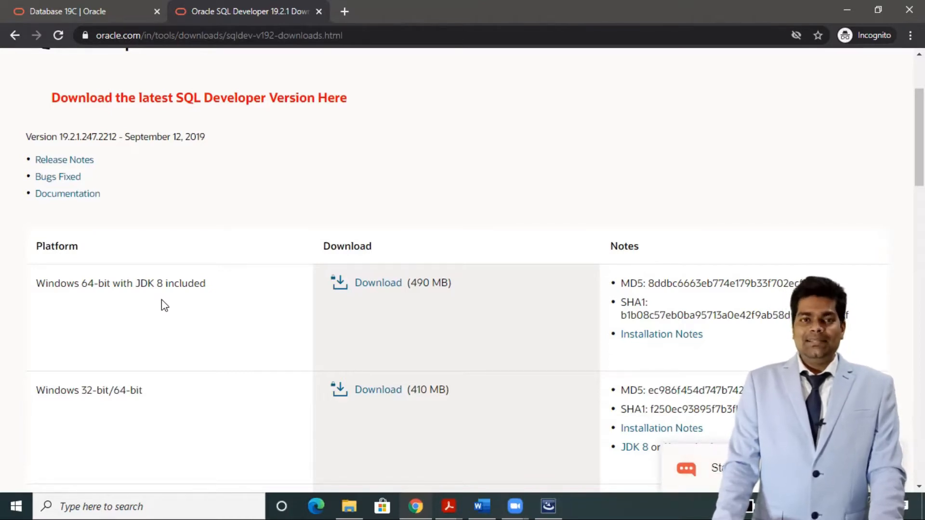
Accept the licence and download the Windows 64-bit JDK 8 zip, then show File Explorer's C: drive.
left_click(374, 284)
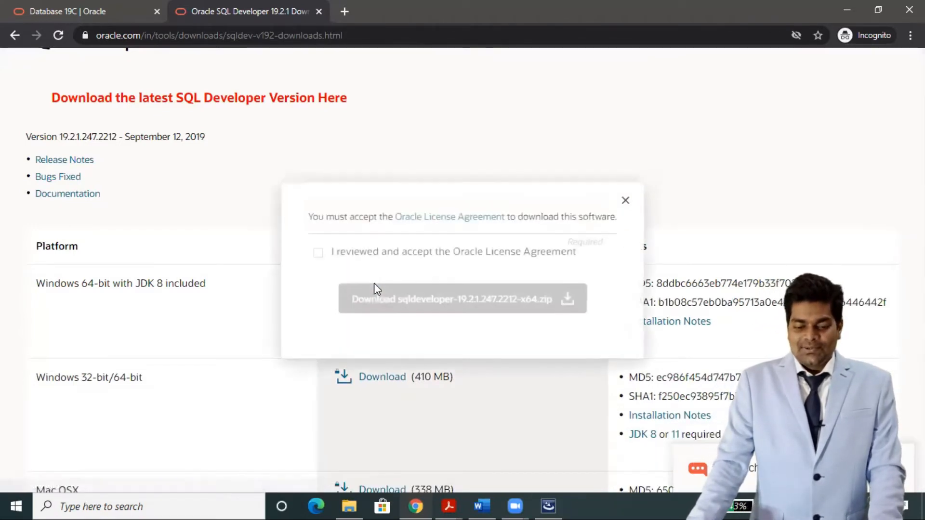
left_click(318, 254)
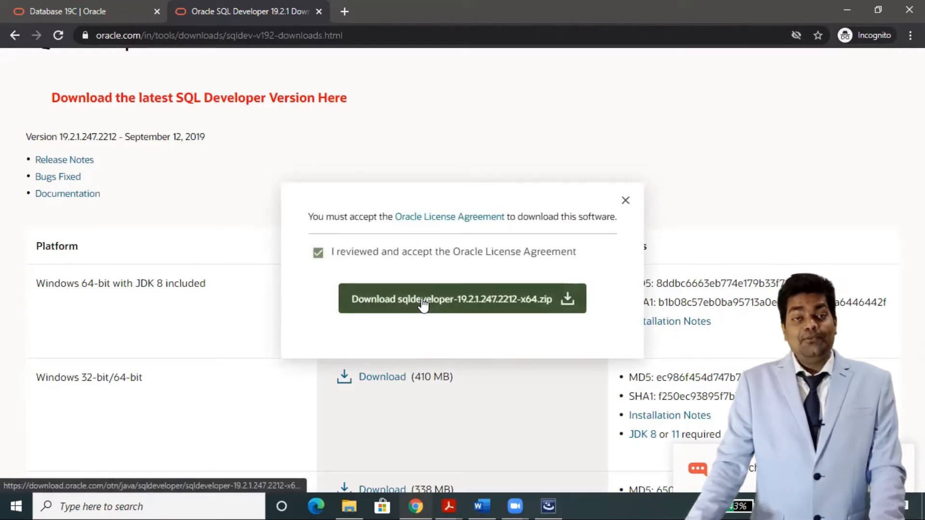
left_click(423, 302)
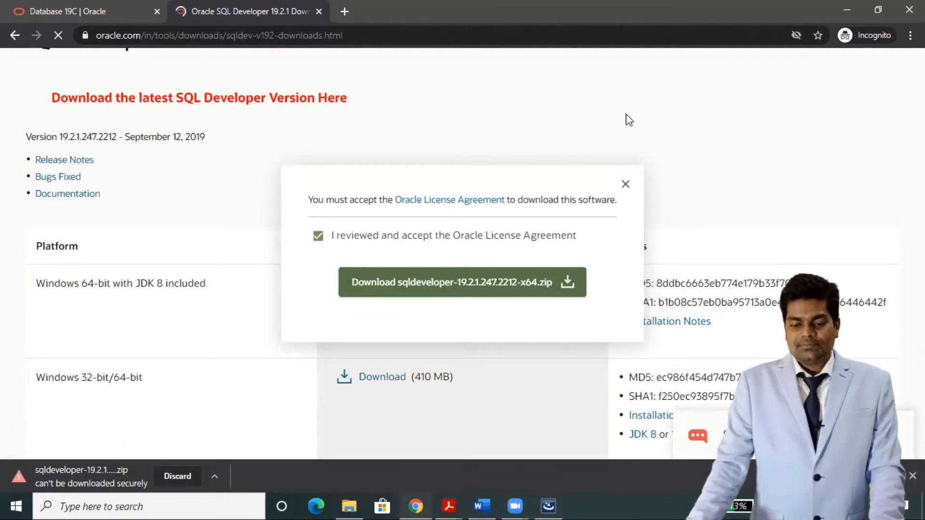
left_click(625, 186)
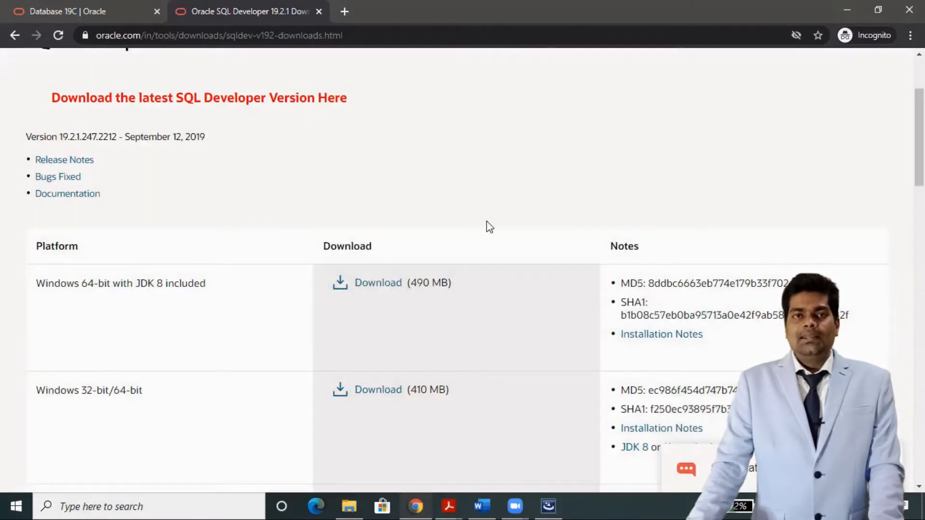
mouse_move(352, 503)
left_click(341, 471)
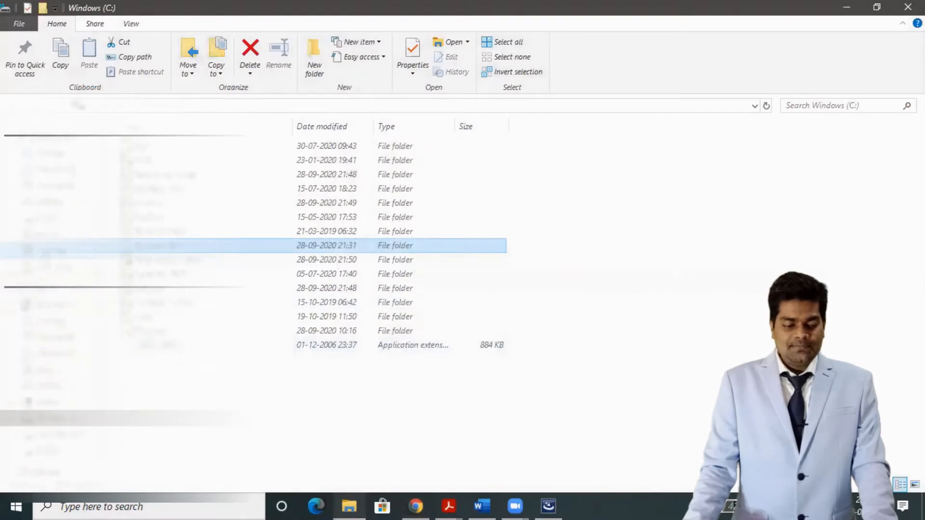
Extract the sqldeveloper-4.1.5.21.78-x64 zip in C:\Software with 7-Zip and select the new folder.
double_click(311, 245)
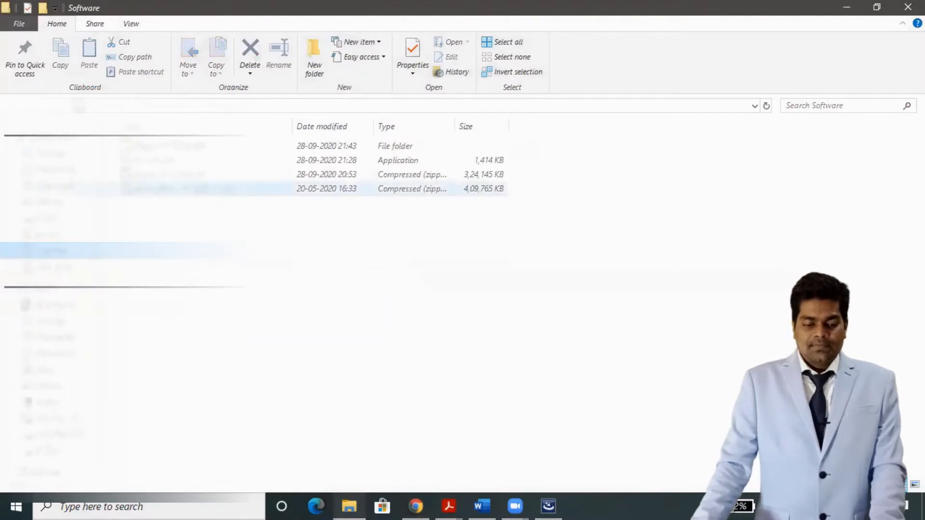
right_click(223, 192)
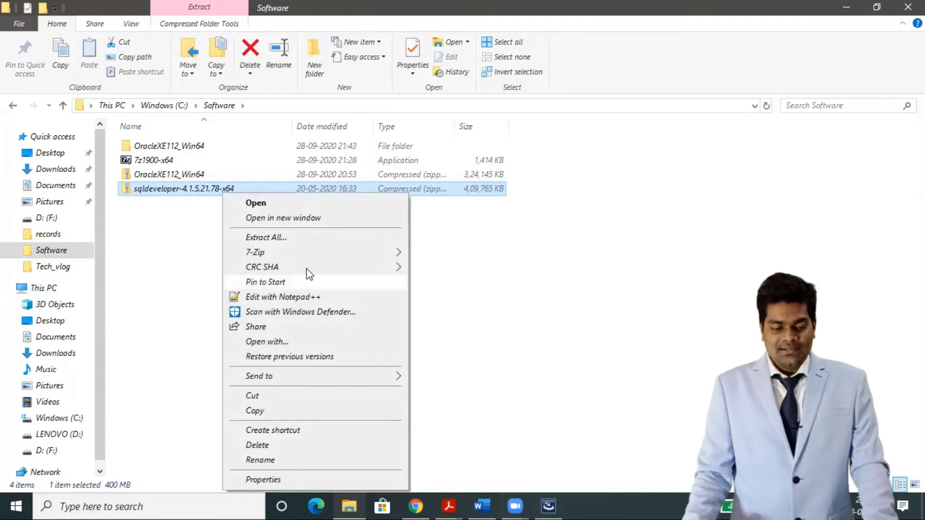
mouse_move(305, 253)
left_click(477, 313)
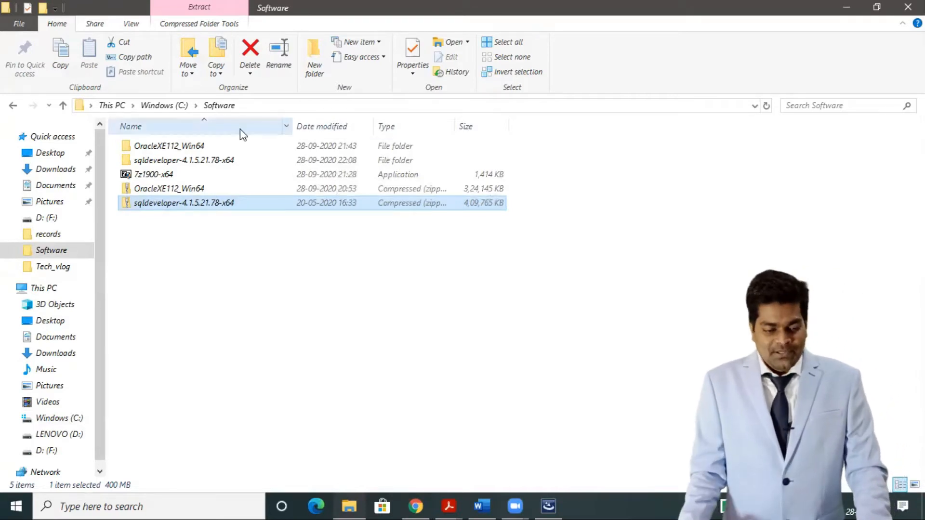
left_click(224, 162)
Open sqldeveloper-4.1.5.21.78-x64 and then its inner sqldeveloper folder listing 25 items.
double_click(224, 162)
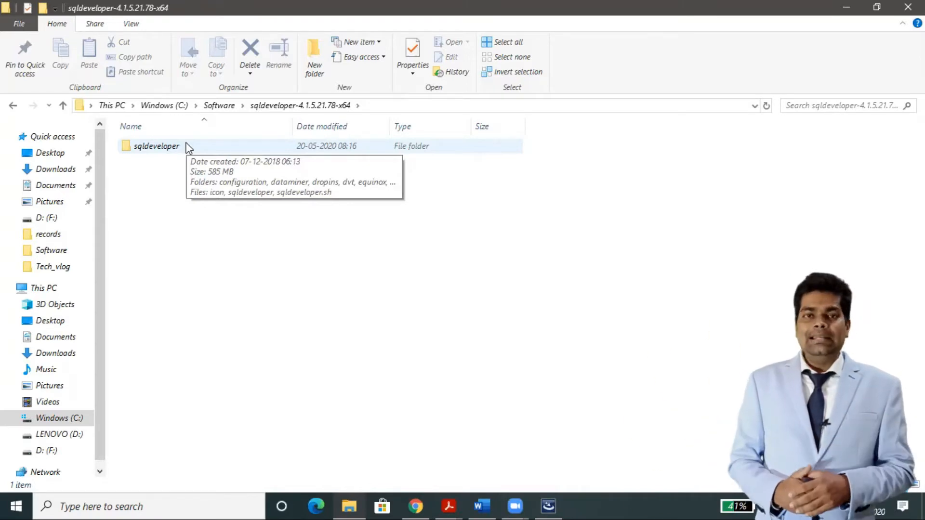
double_click(157, 146)
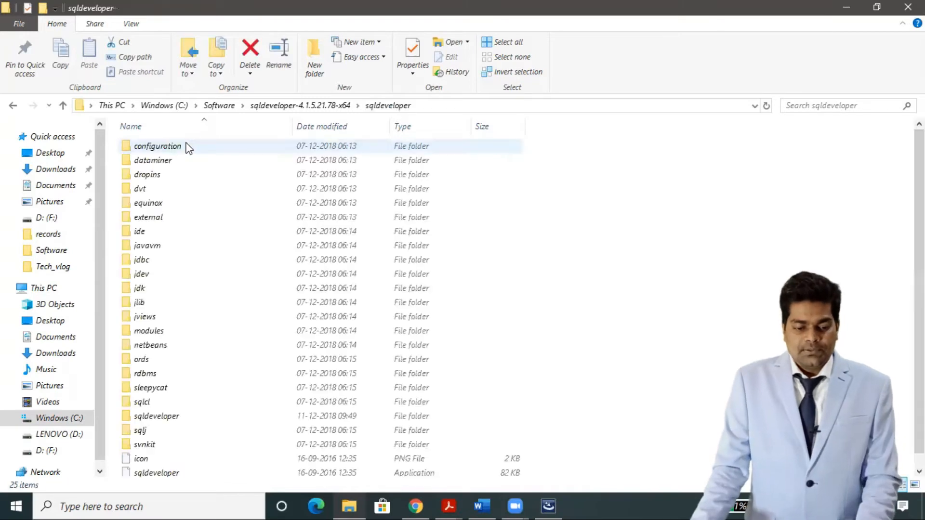
scroll(597, 417, "down", 2)
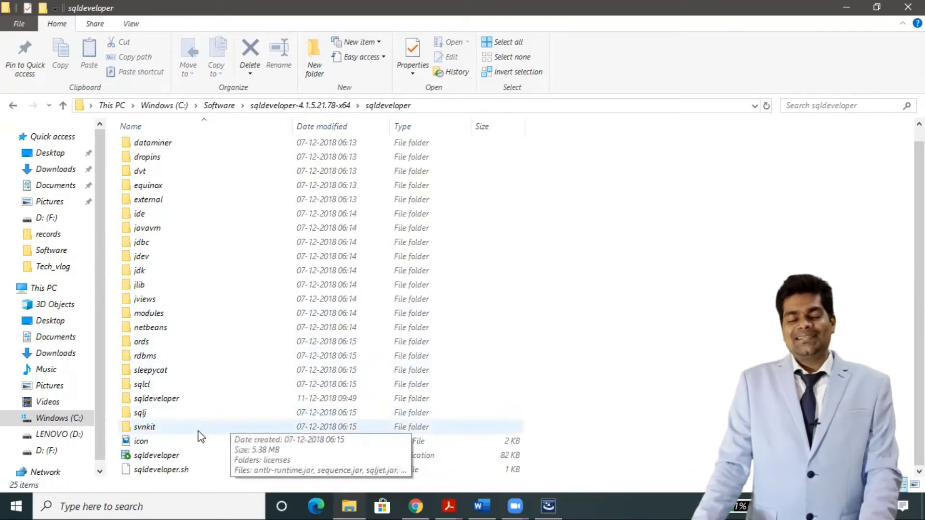
Create a desktop shortcut for the sqldeveloper application.
right_click(161, 459)
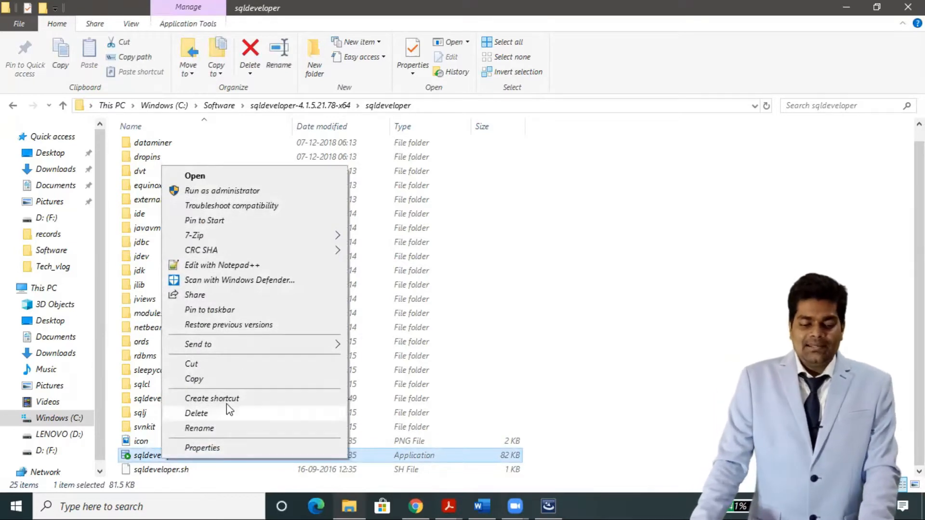
mouse_move(270, 345)
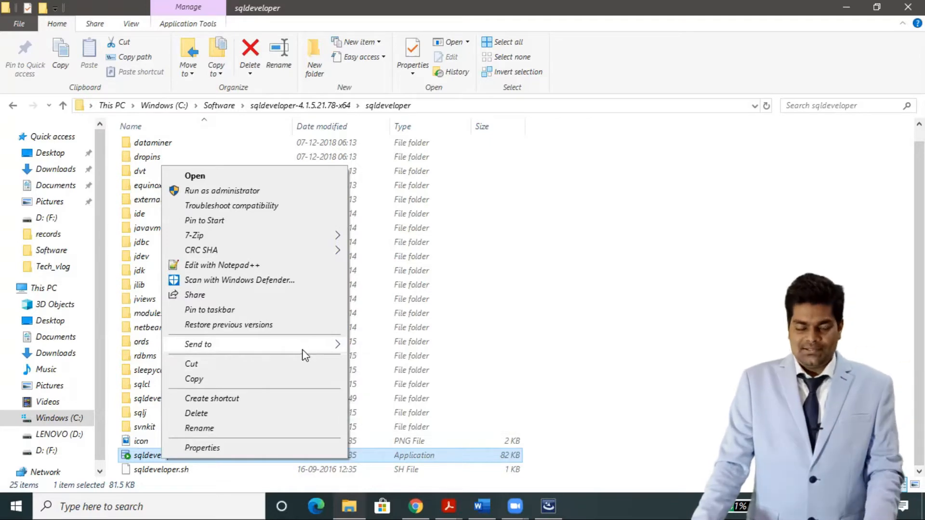
mouse_move(310, 347)
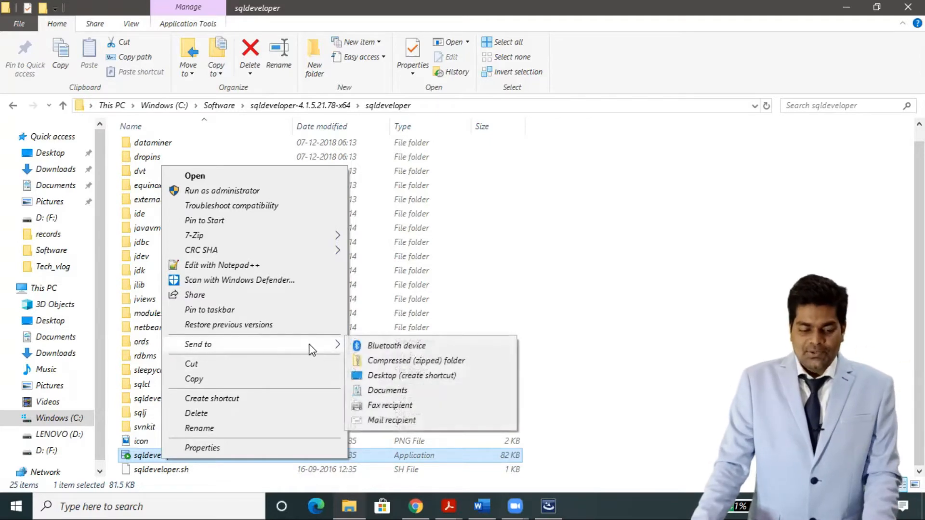
left_click(395, 376)
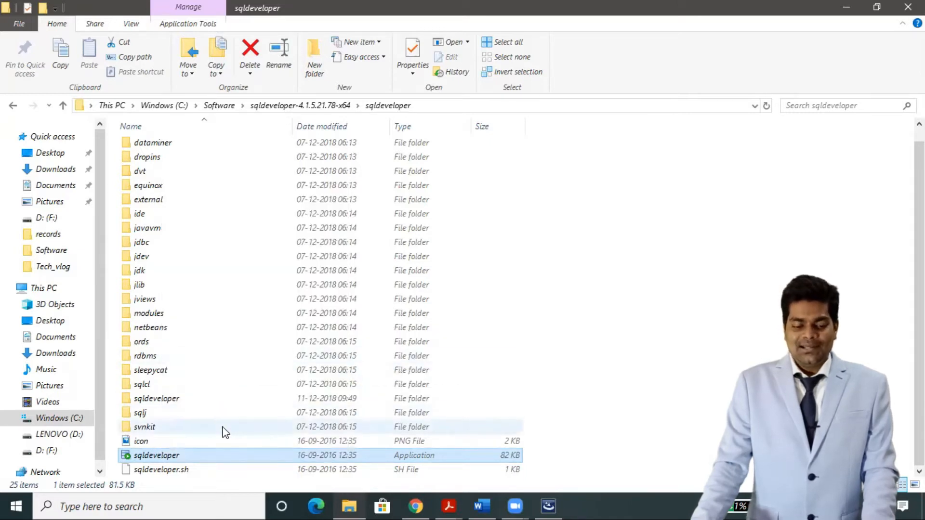
Pin the sqldeveloper application to the taskbar and minimize File Explorer.
right_click(209, 456)
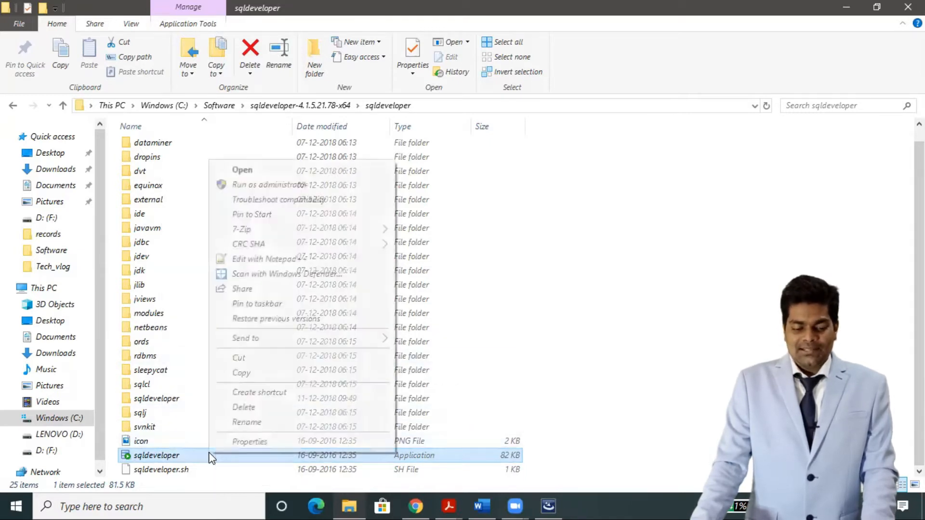
left_click(311, 302)
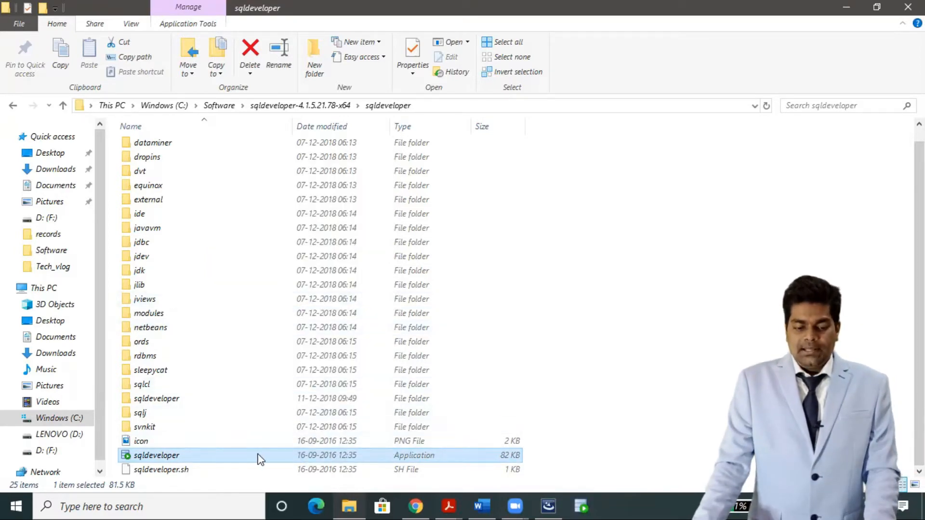
left_click(847, 7)
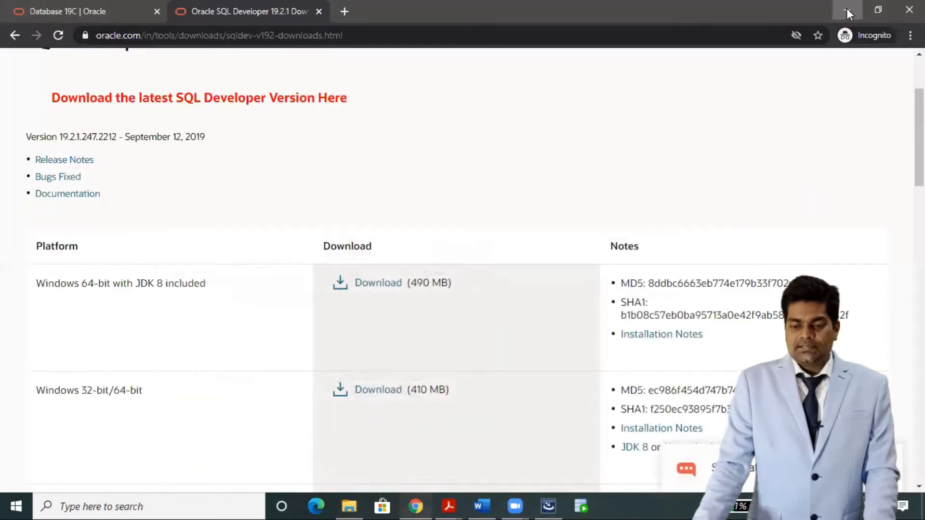
Minimize Chrome and launch SQL Developer from its desktop shortcut.
left_click(847, 8)
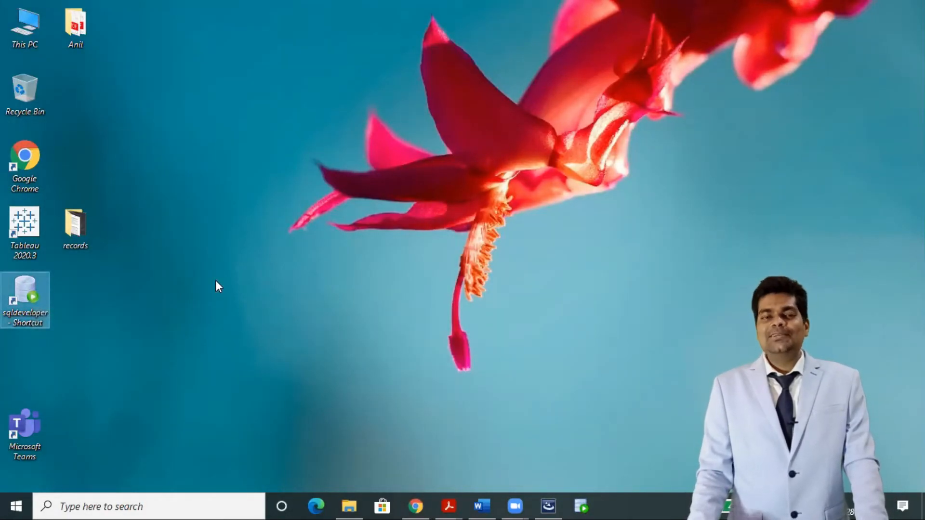
key("Return")
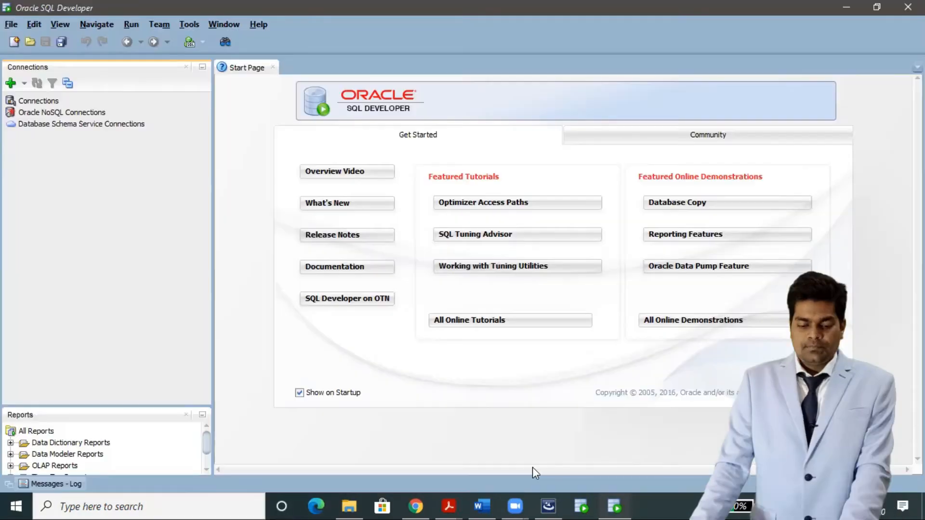
Open Notepad from Windows search and move it aside from the SQL Developer start page.
left_click(190, 505)
type("not")
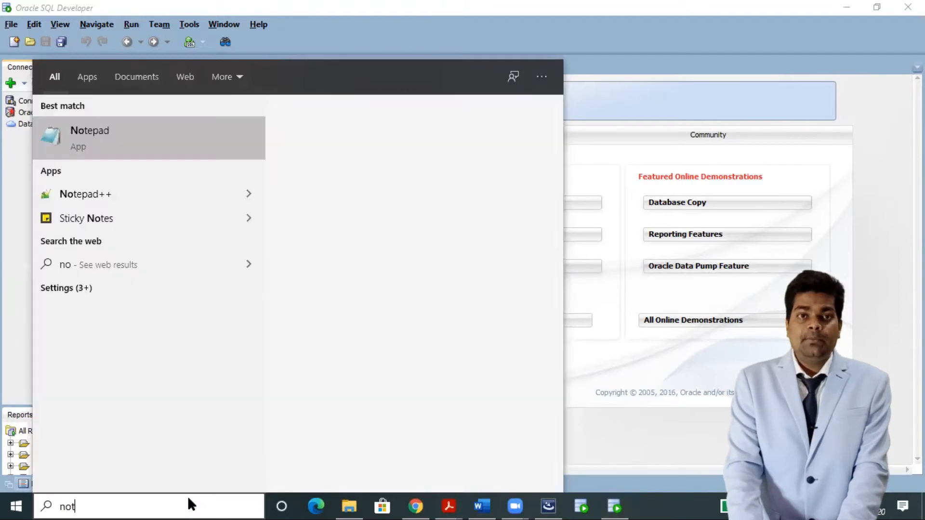
type("epad")
left_click(126, 138)
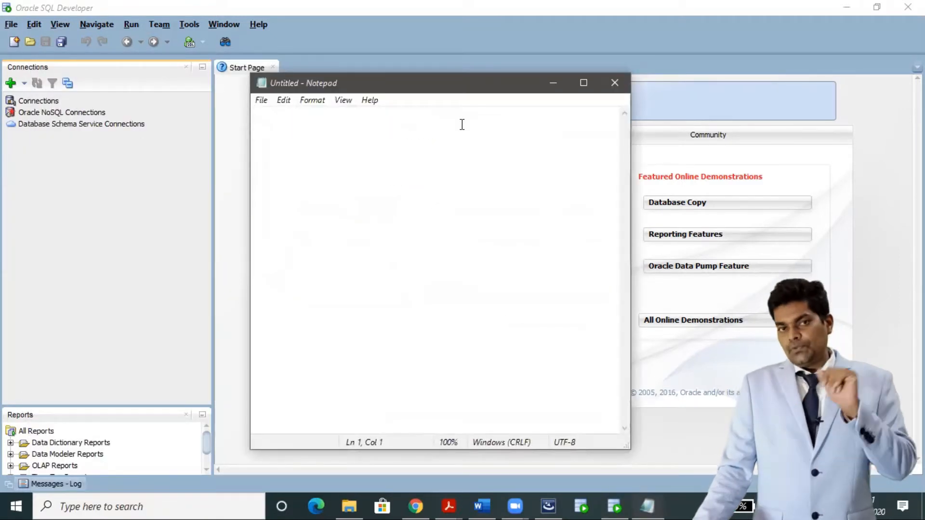
left_click_drag(407, 84, 544, 128)
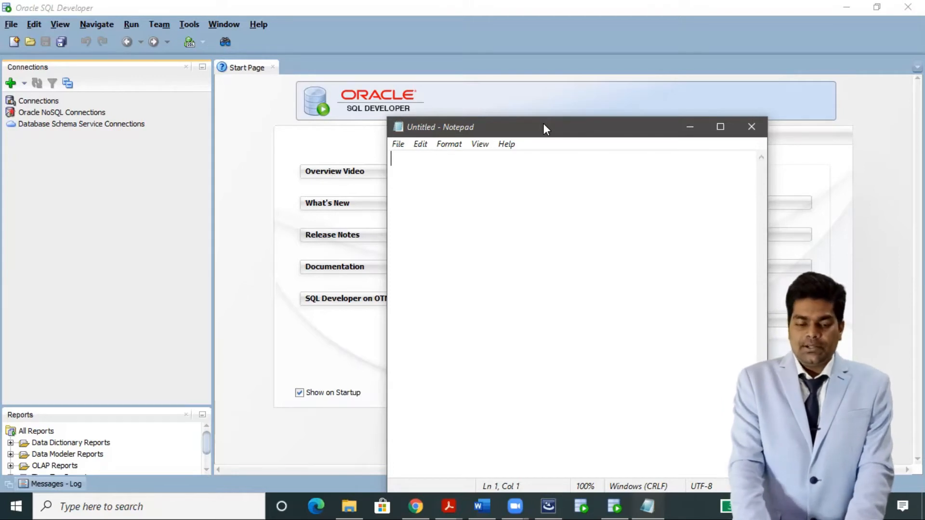
Note host localhost, SID xe, the port, and the login username and password in Notepad.
type("Host_N")
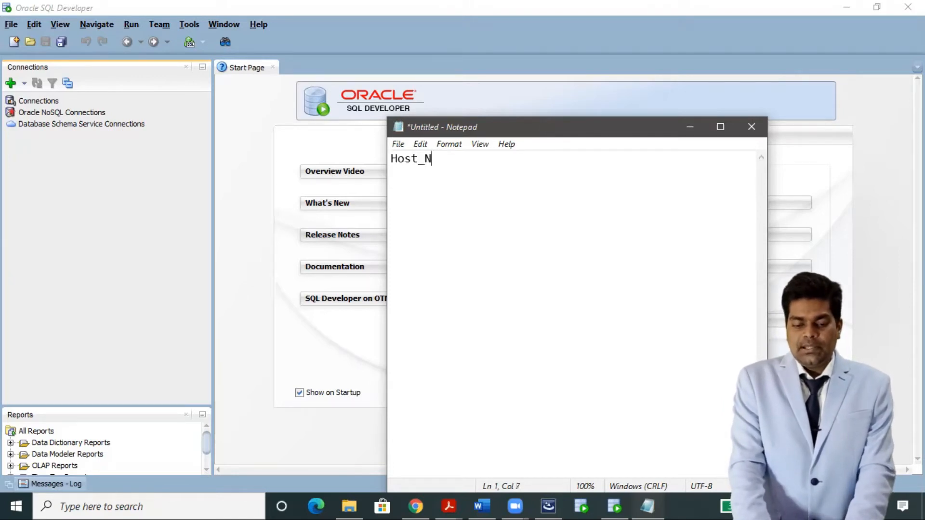
type("ame - loca")
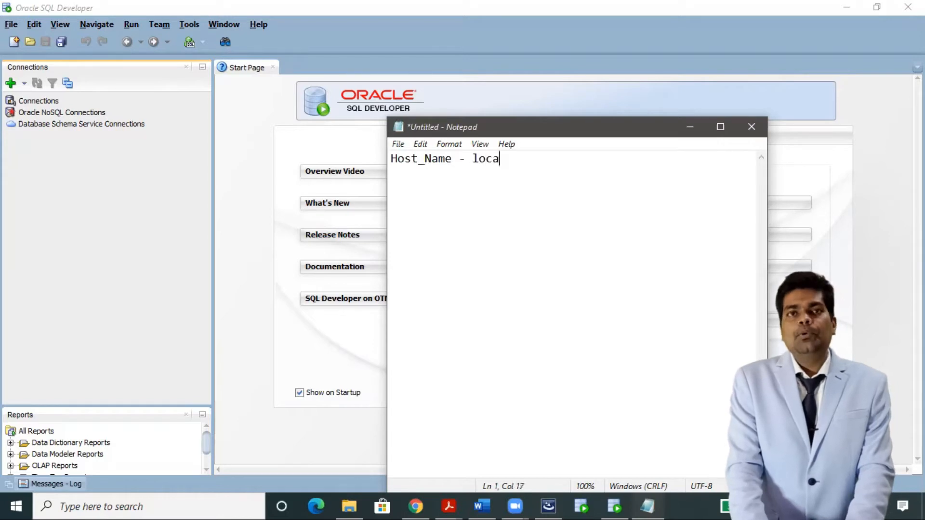
type("lhost")
key("Return")
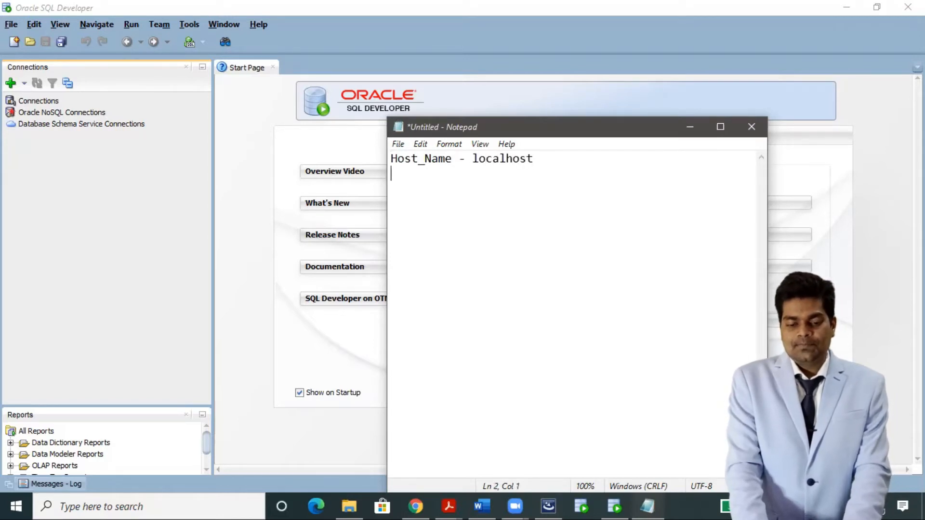
type("SID")
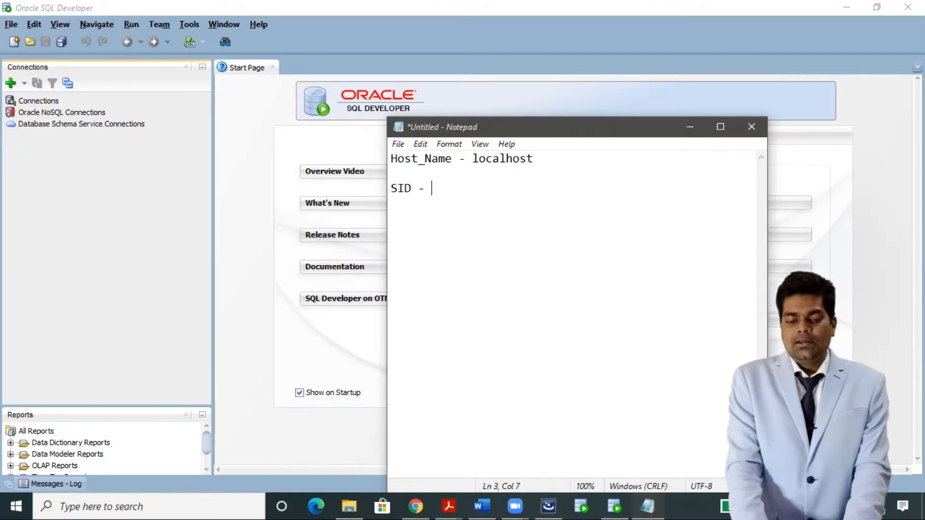
type(" - xe  ")
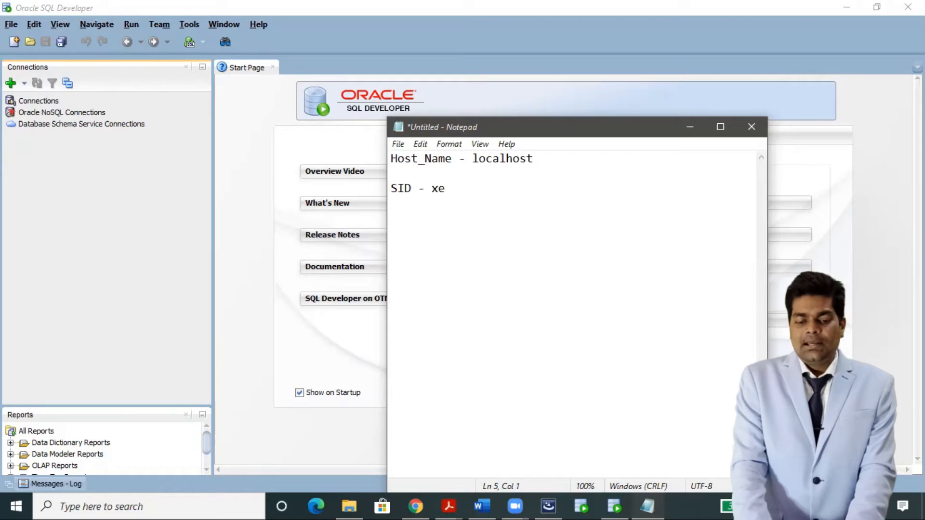
type("port -")
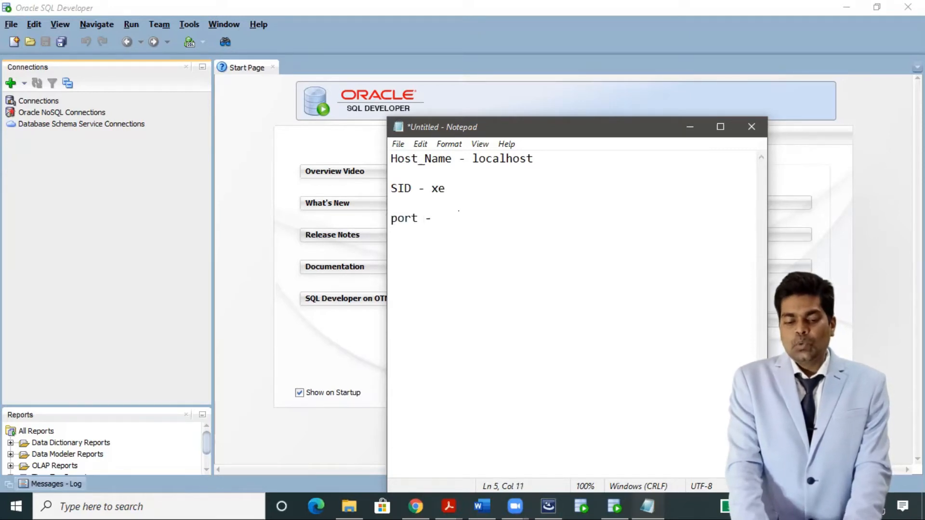
key("Return")
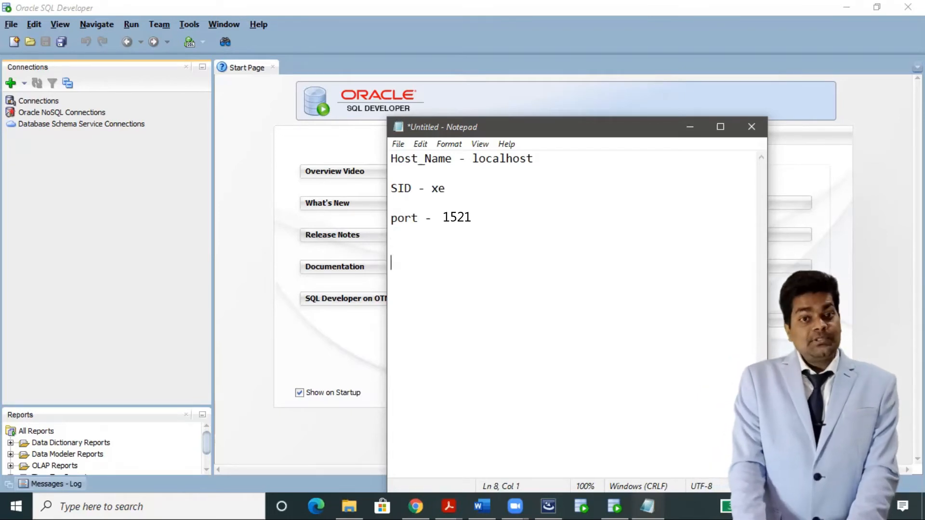
type("username - ")
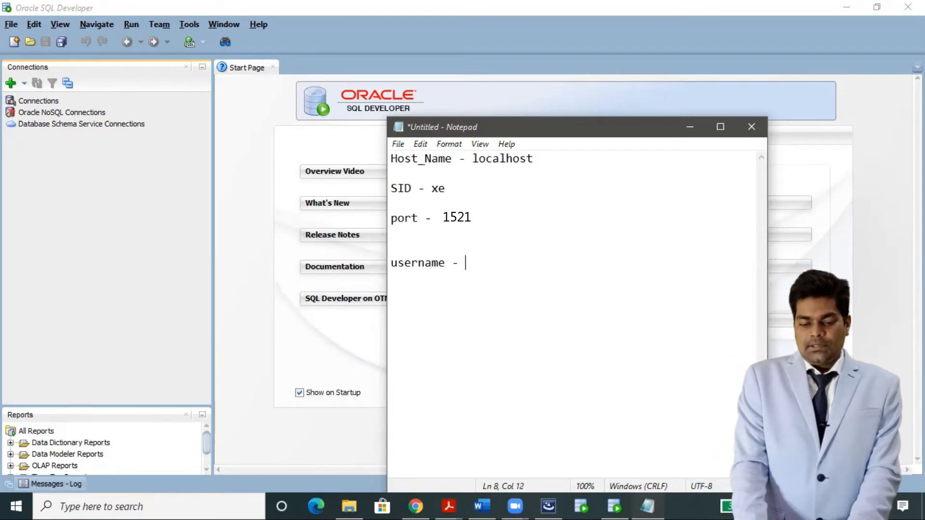
type("system ")
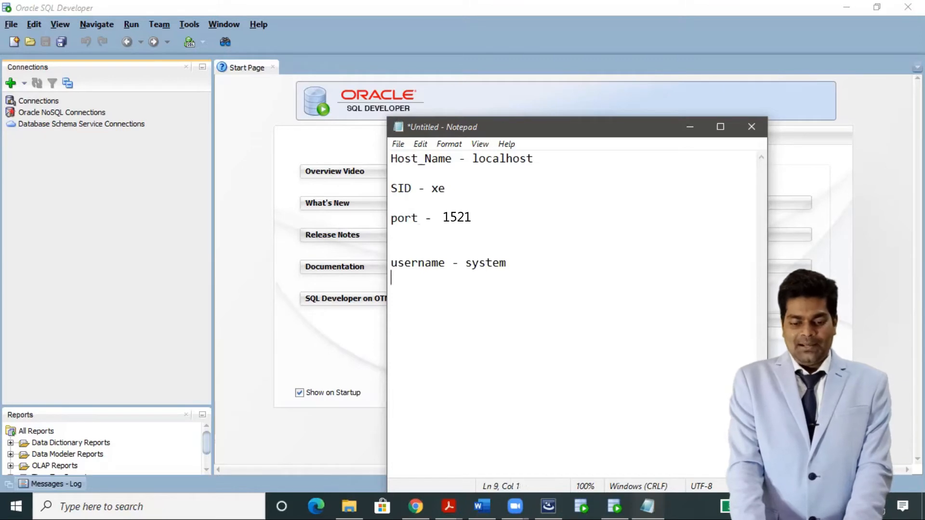
type("password ")
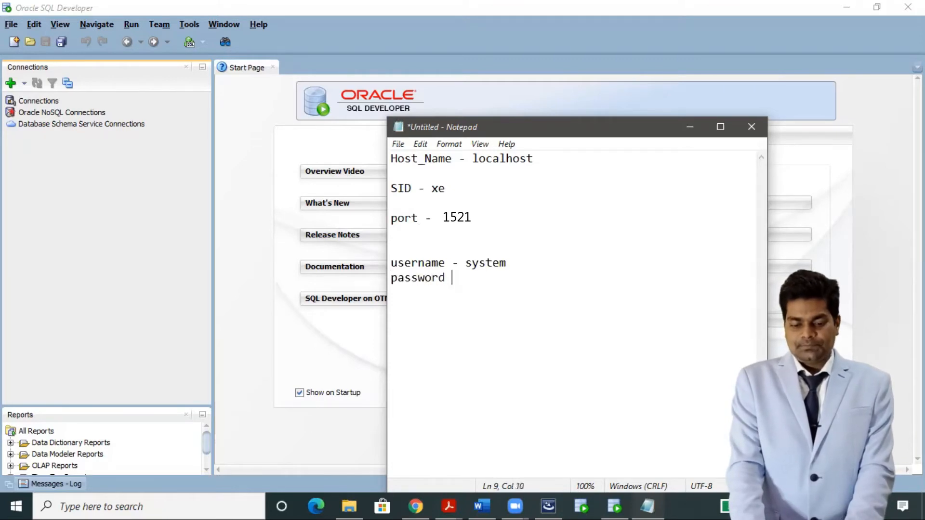
type("- welcome1")
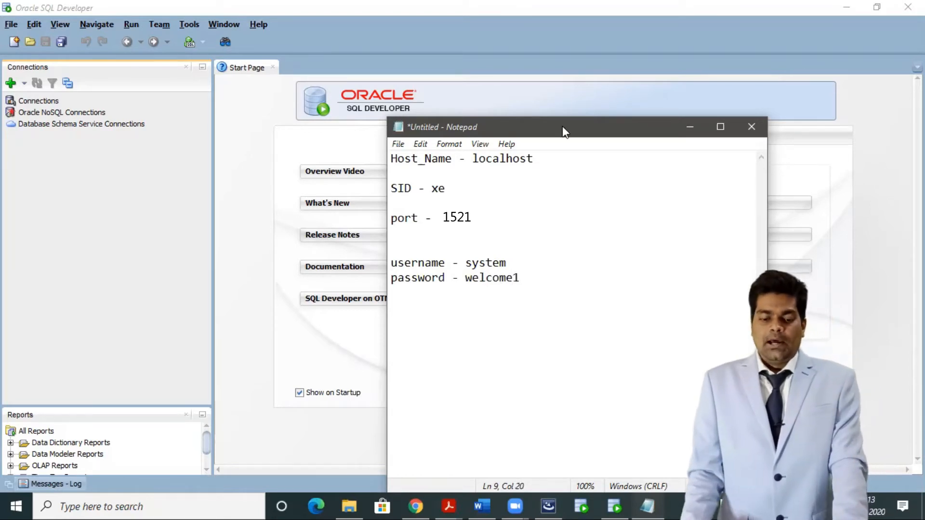
left_click(107, 169)
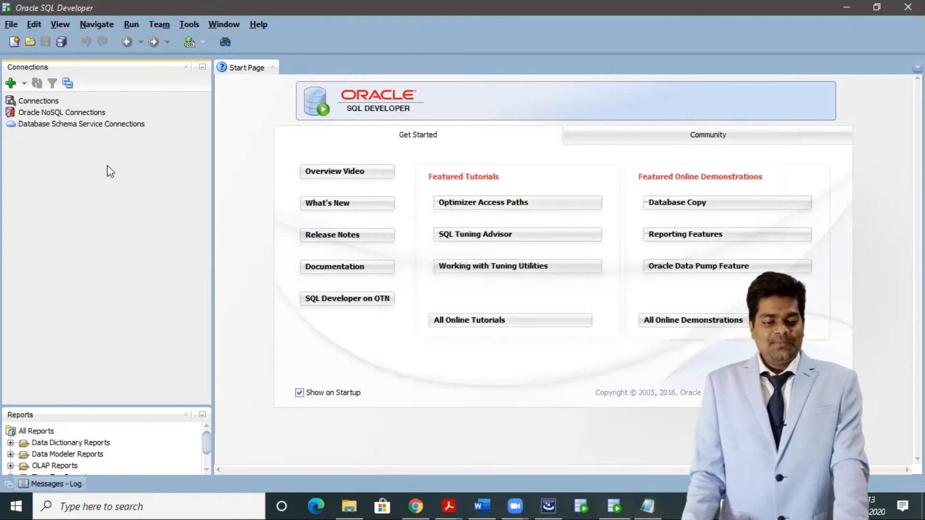
Start a new connection named Oracle_DB and place the Notepad notes beside the dialog.
left_click(10, 84)
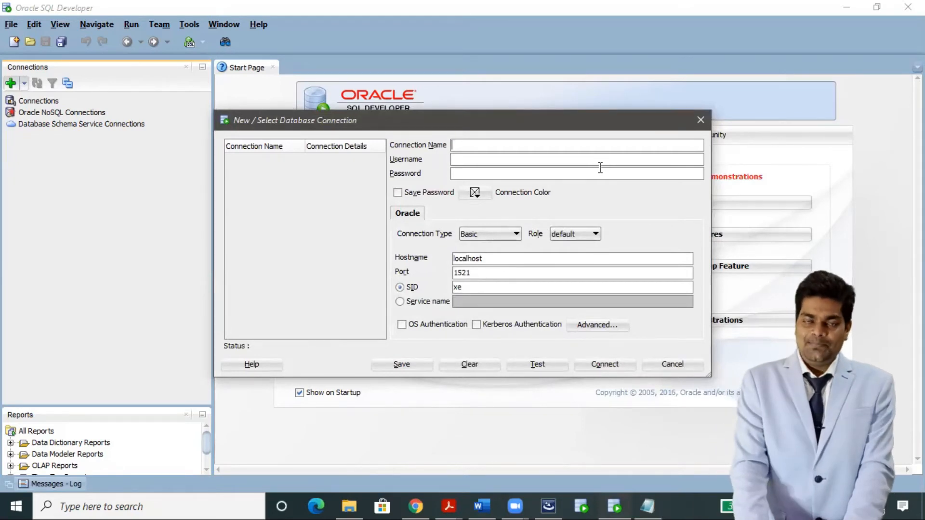
type("Oracle_DB")
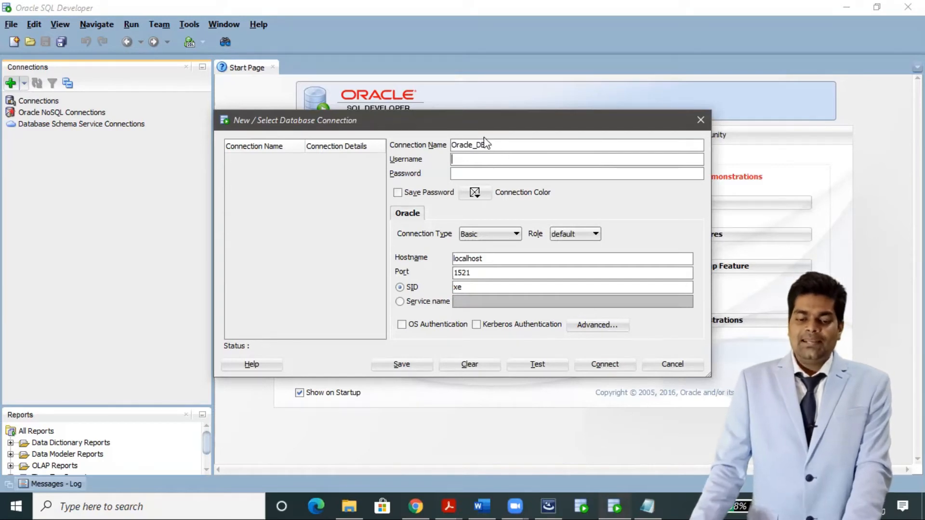
left_click_drag(482, 123, 646, 128)
mouse_move(647, 506)
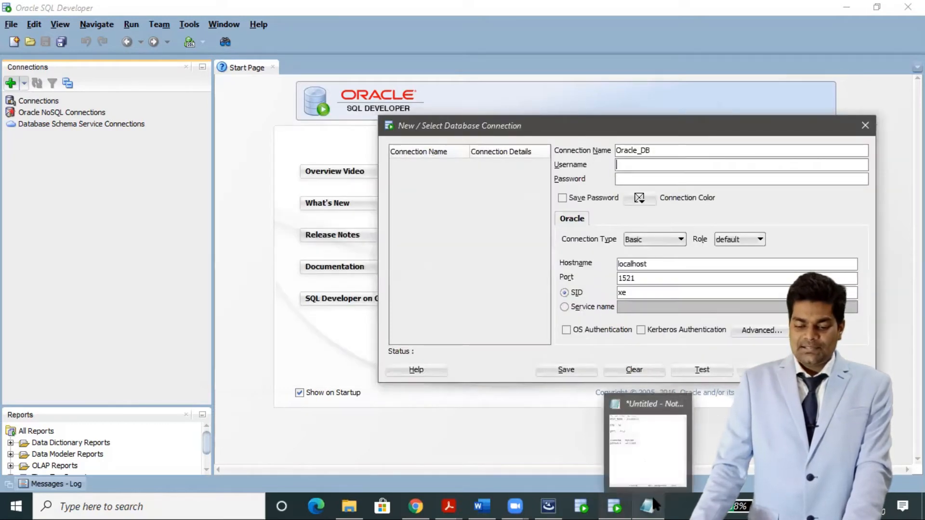
left_click(646, 457)
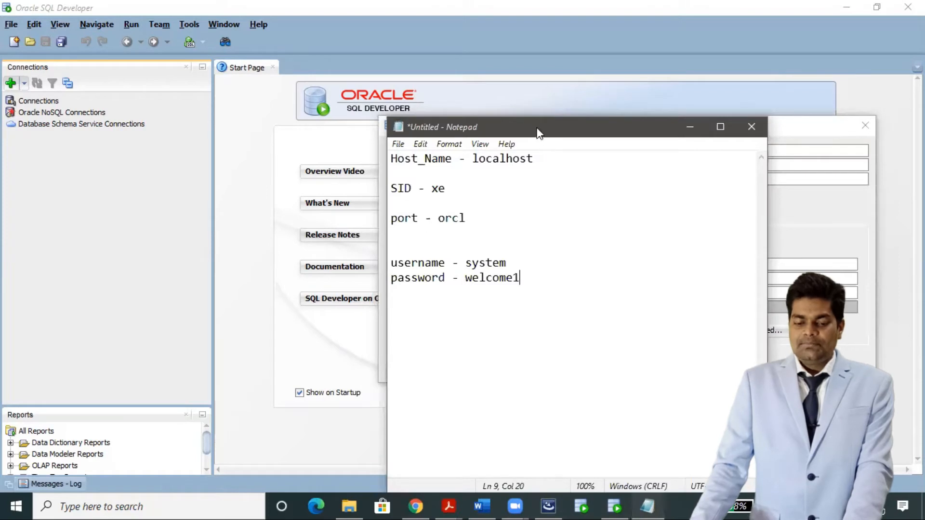
left_click_drag(537, 130, 229, 75)
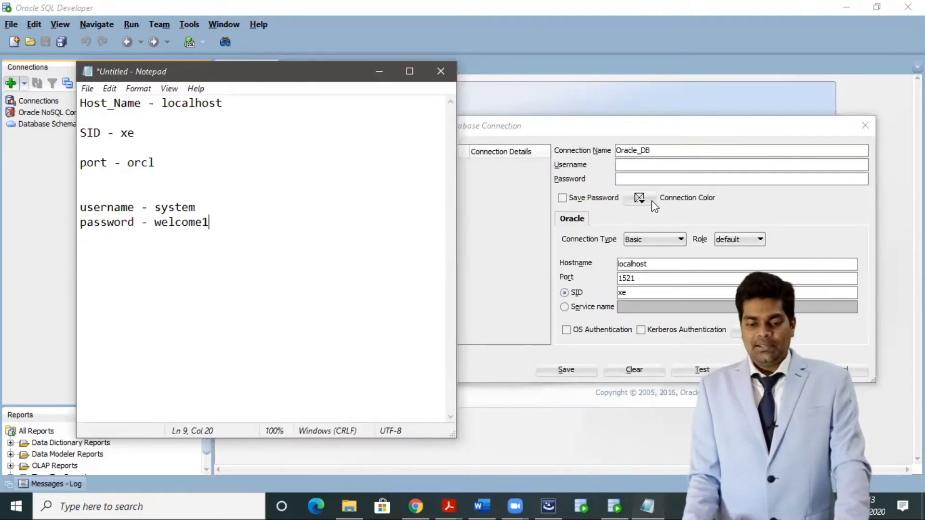
Enter username system and the account password for the connection.
left_click(643, 164)
type("system")
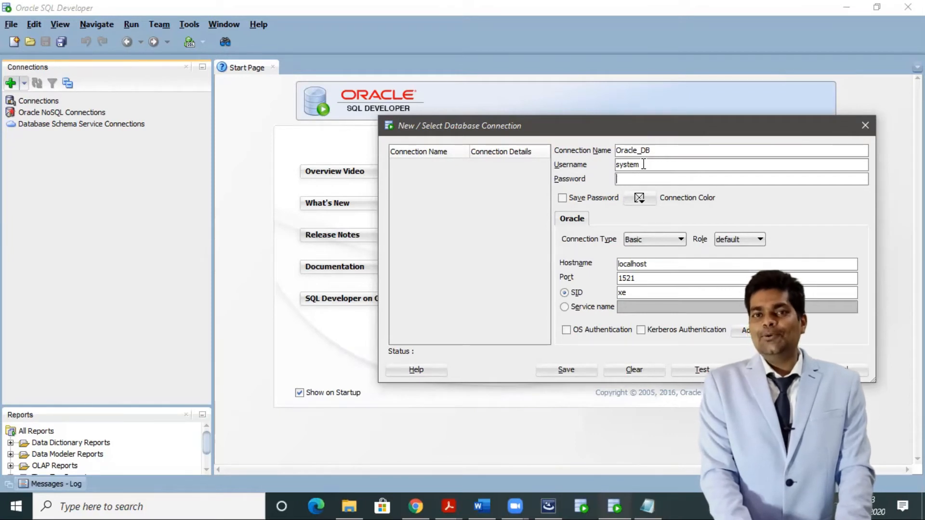
key("Tab")
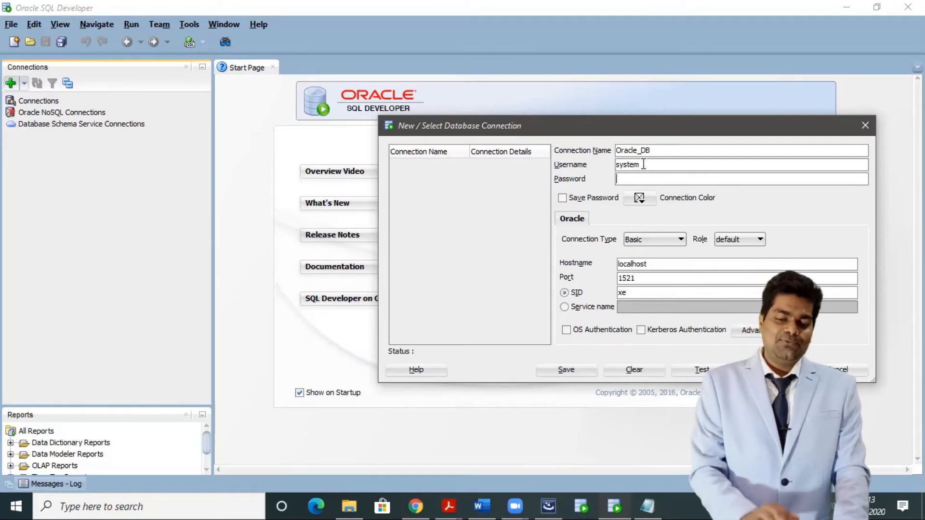
type("12345678")
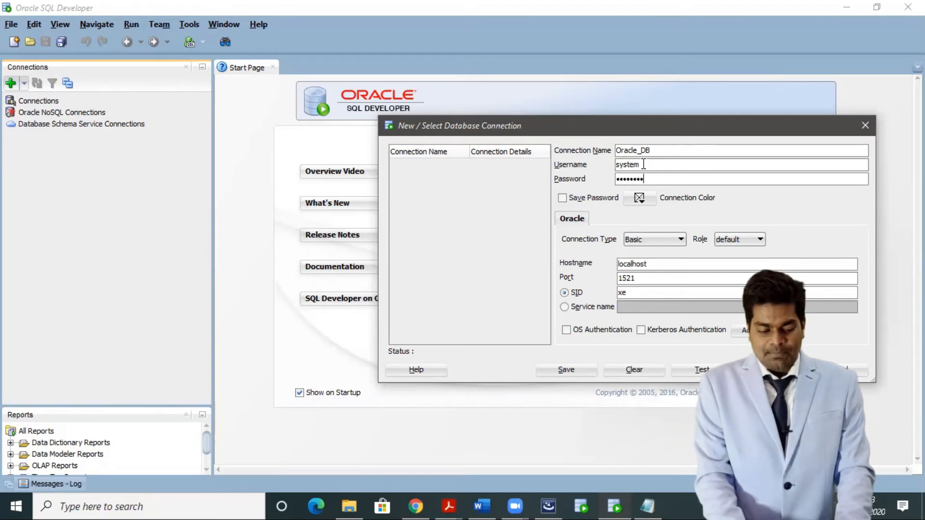
Save the password, check host and port, test to Success, and connect Oracle_DB.
left_click(563, 198)
left_click_drag(669, 264, 591, 263)
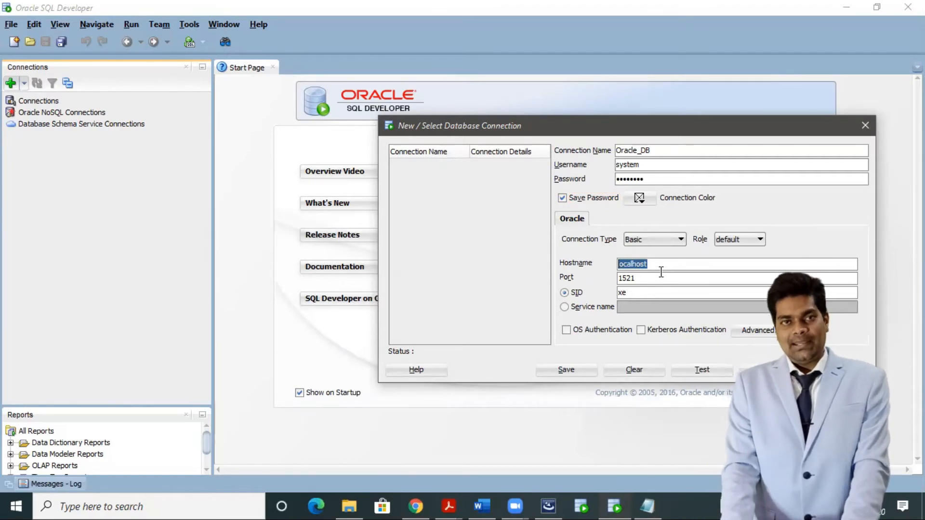
left_click(647, 280)
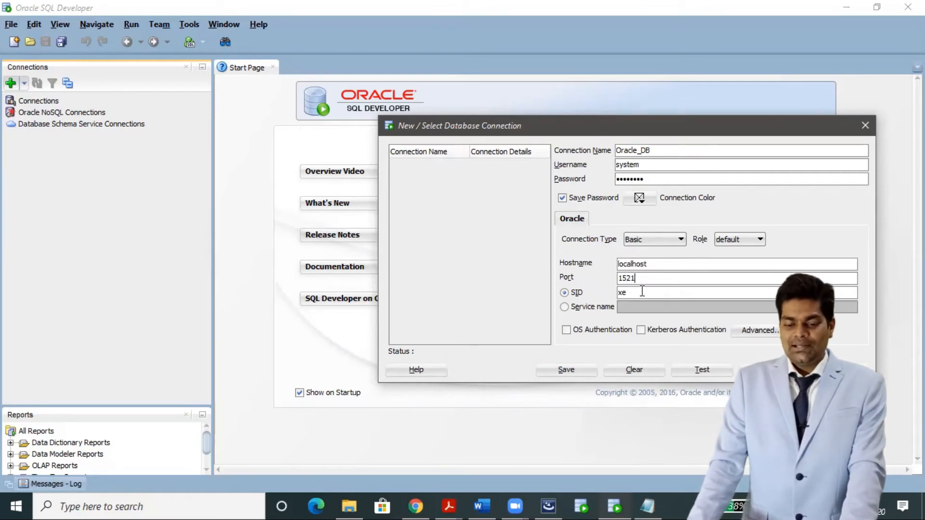
left_click(690, 370)
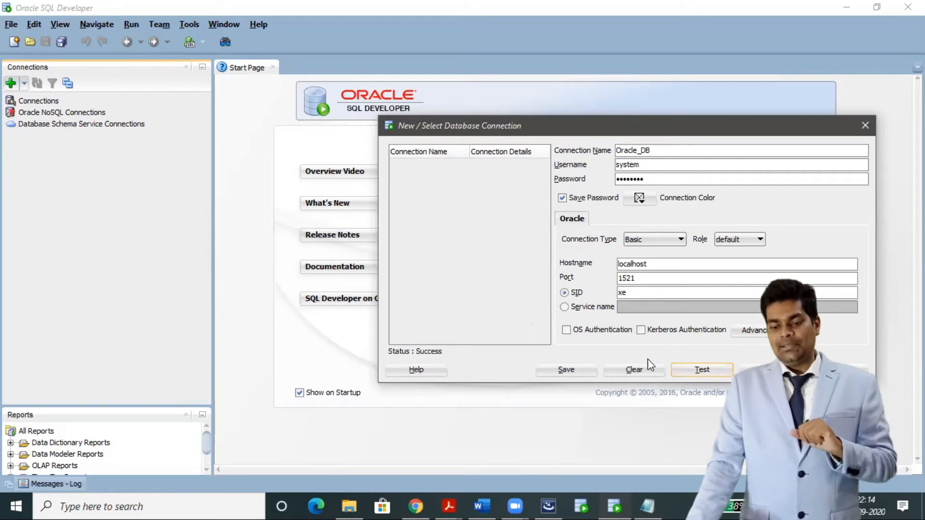
left_click(768, 370)
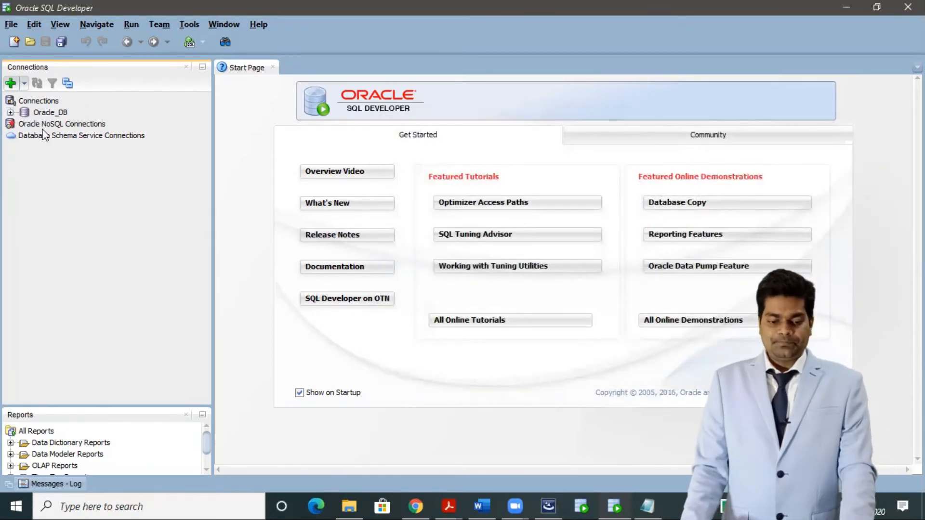
Expand the Oracle_DB connection and its Other Users node.
left_click(11, 113)
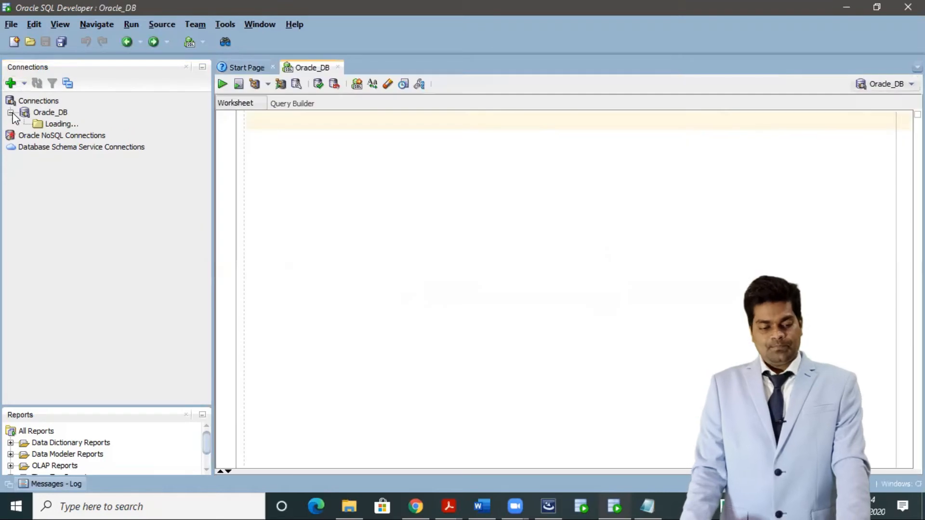
scroll(118, 259, "down", 3)
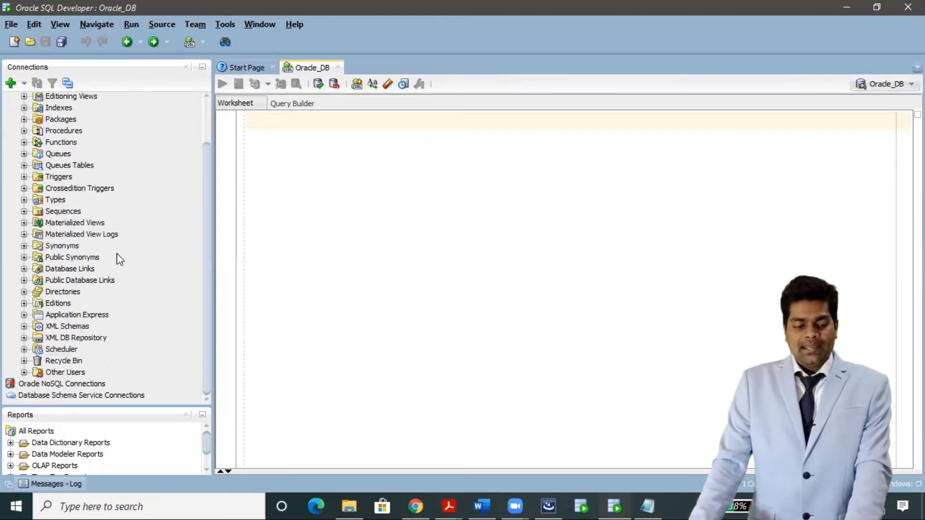
left_click(24, 373)
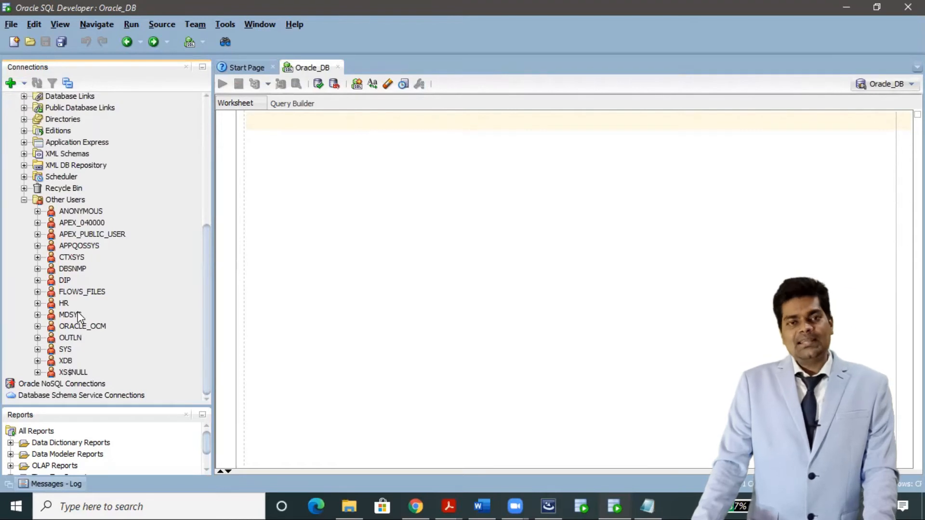
Expand the DIP and HR users, then show and hide HR's Tables (Filtered) list.
left_click(37, 280)
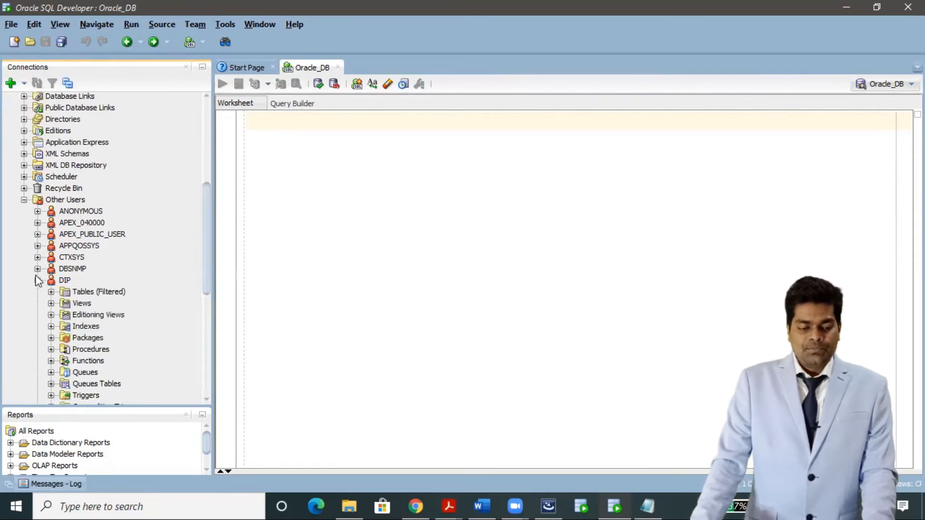
left_click(41, 282)
left_click(38, 280)
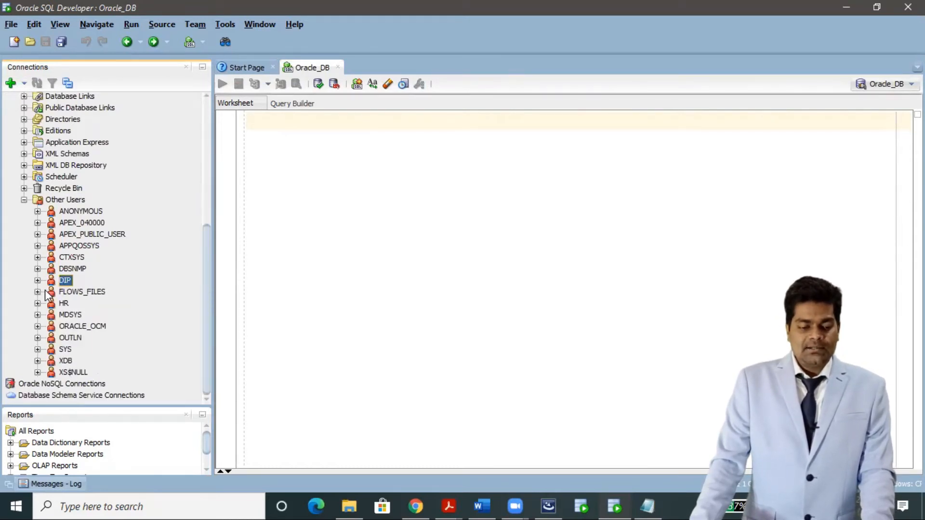
left_click(37, 303)
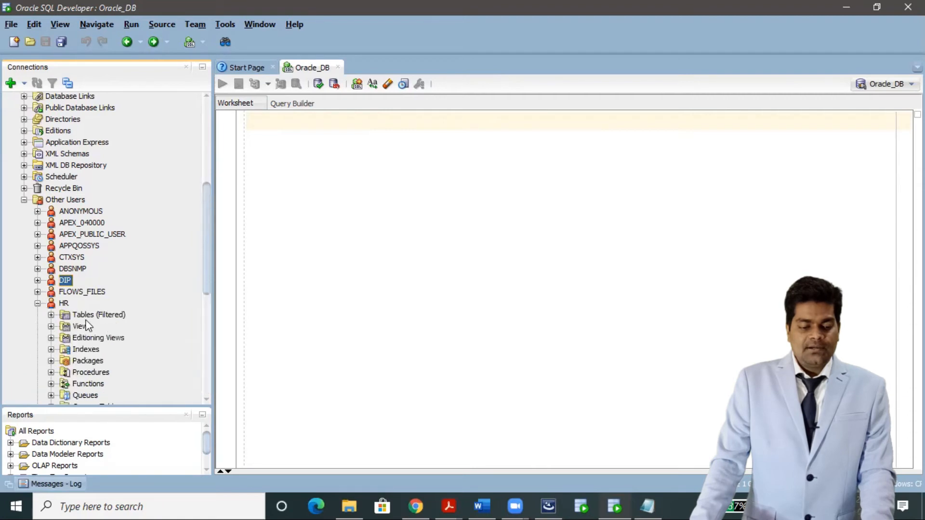
left_click(50, 315)
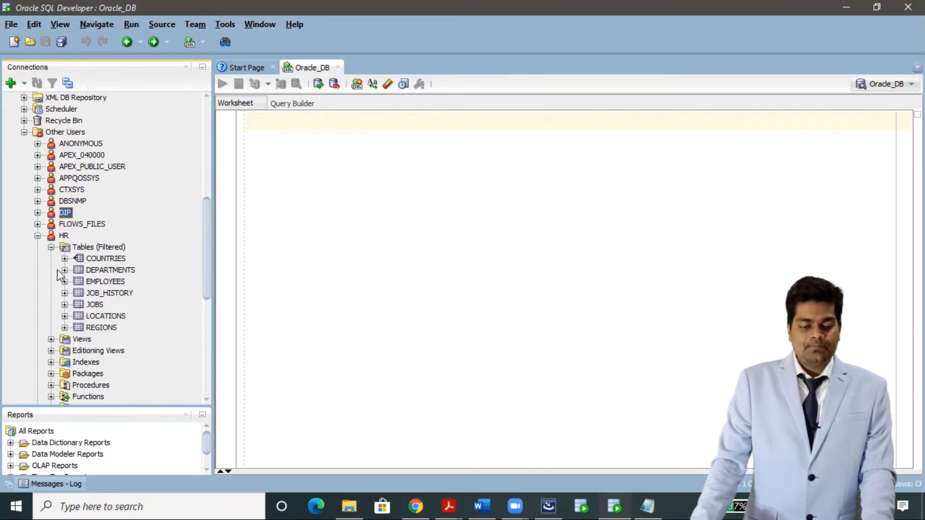
left_click(51, 247)
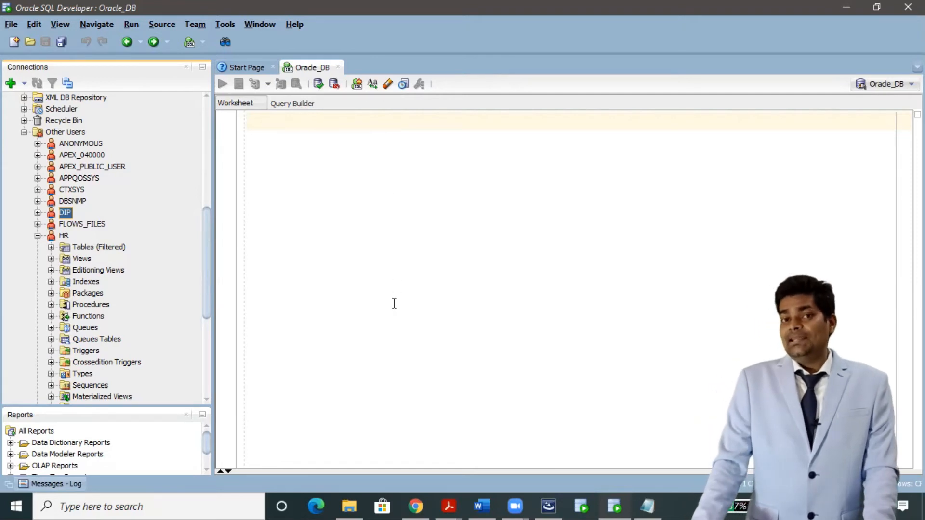
scroll(162, 245, "up", 4)
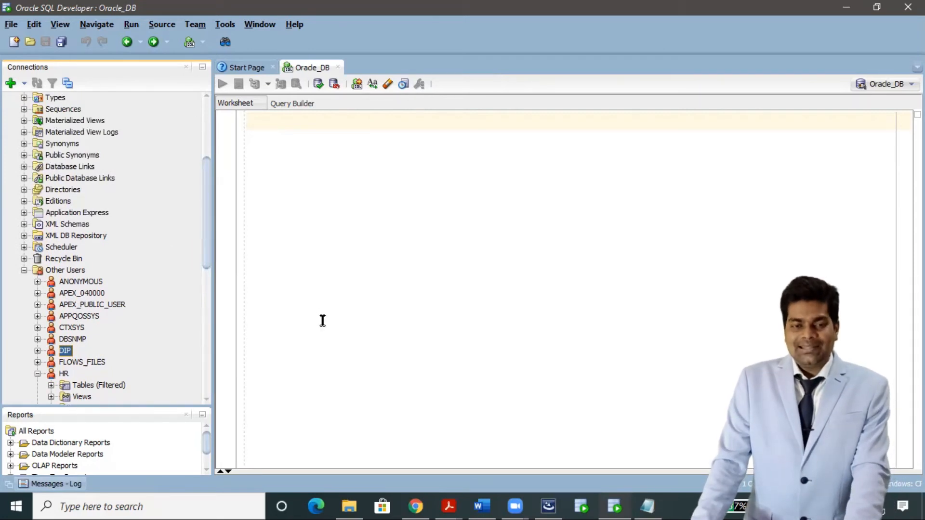
In File Explorer, browse to C:\oraclexe\app\oracle\product\11.2.0\server.
mouse_move(349, 506)
left_click(361, 470)
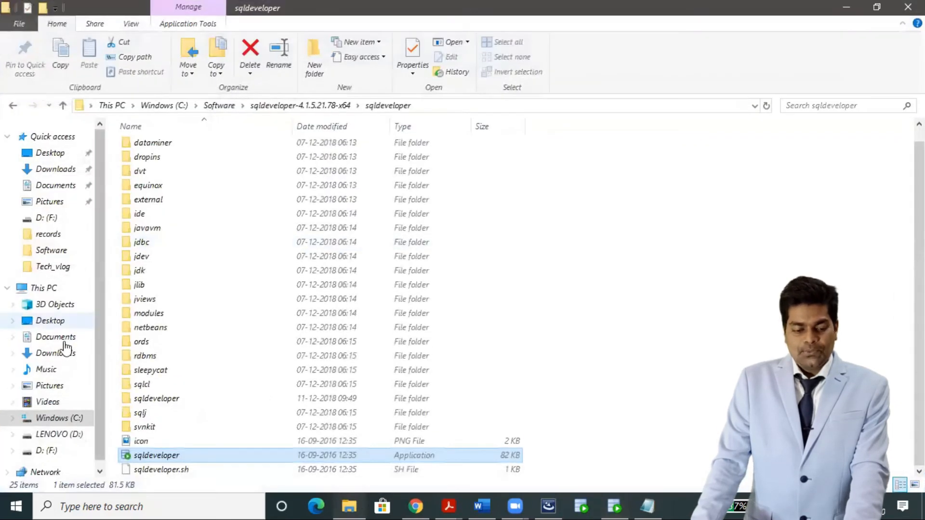
left_click(55, 420)
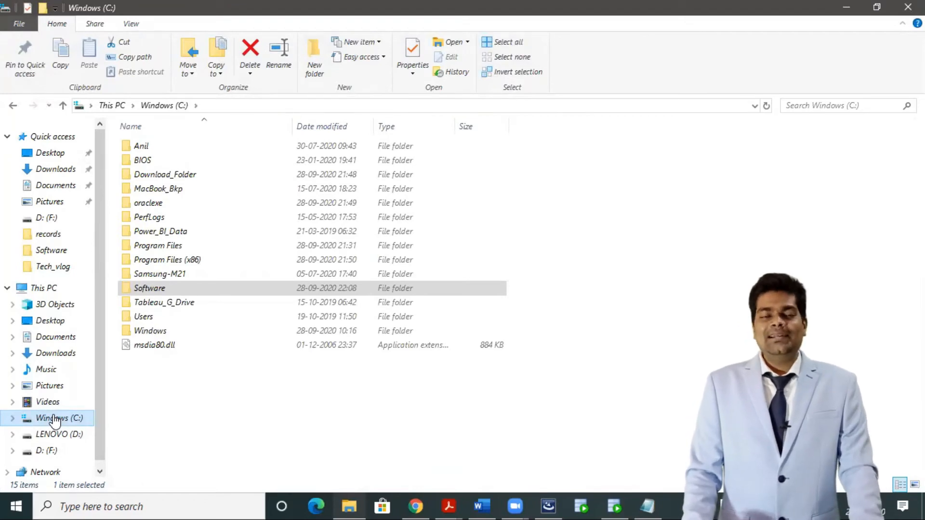
double_click(168, 207)
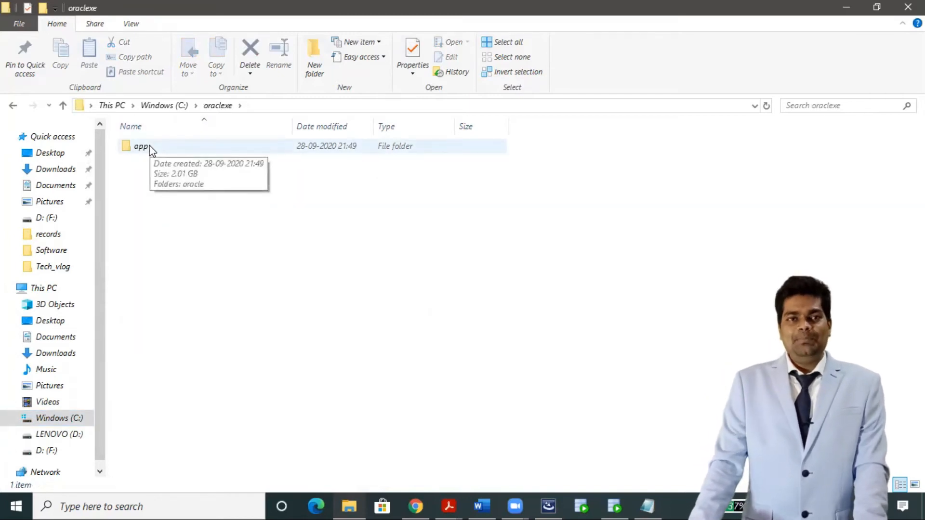
double_click(144, 147)
double_click(151, 148)
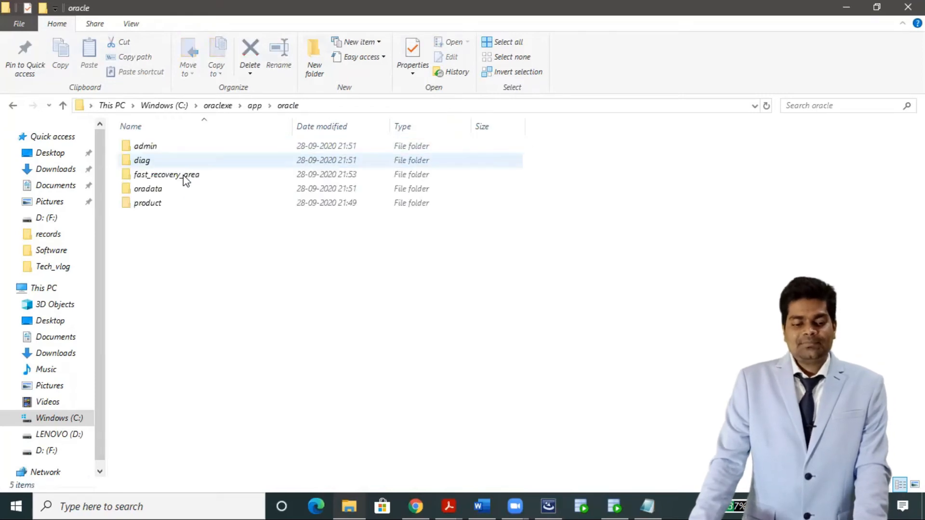
double_click(200, 205)
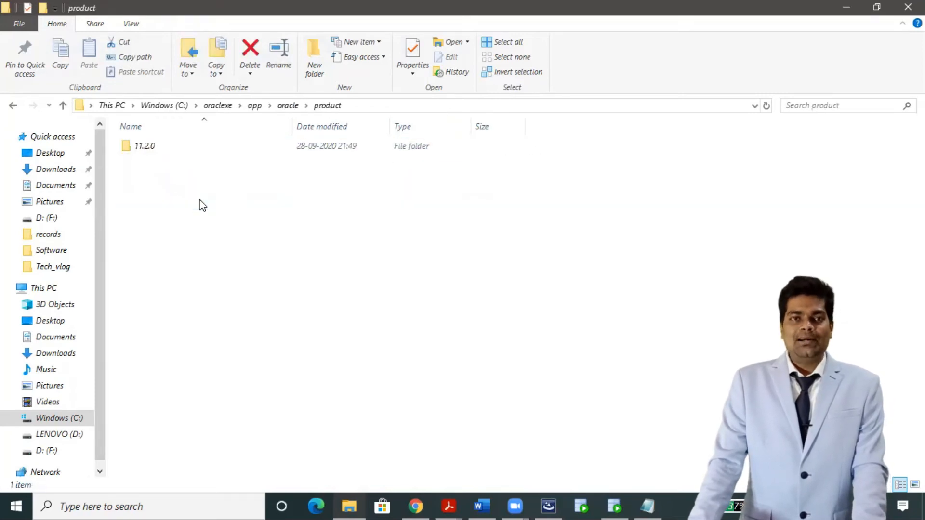
double_click(174, 147)
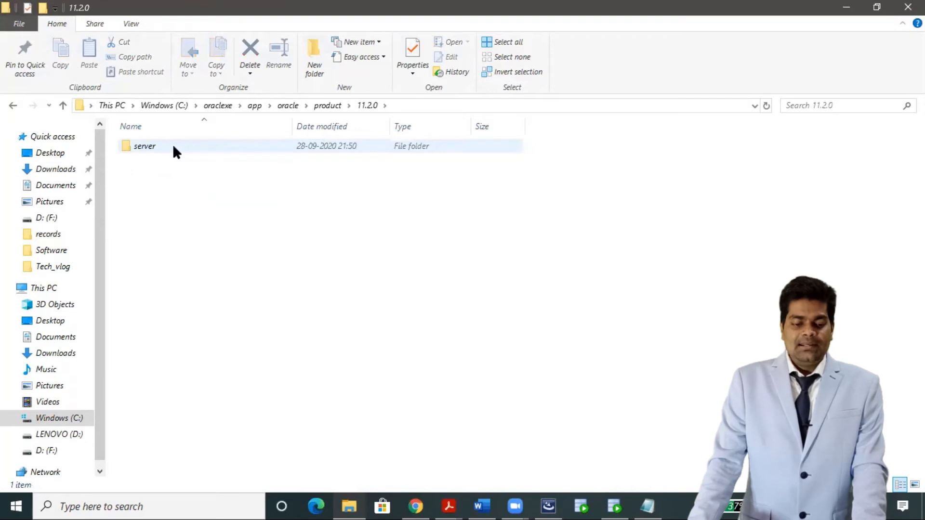
double_click(172, 146)
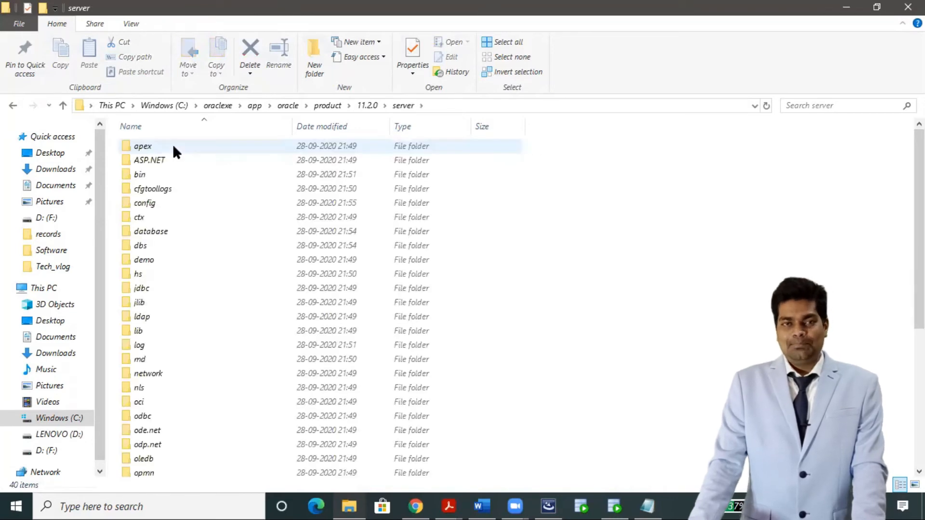
Append \network to the address bar path and open the ADMIN folder.
left_click(450, 106)
left_click(450, 107)
type("\\net")
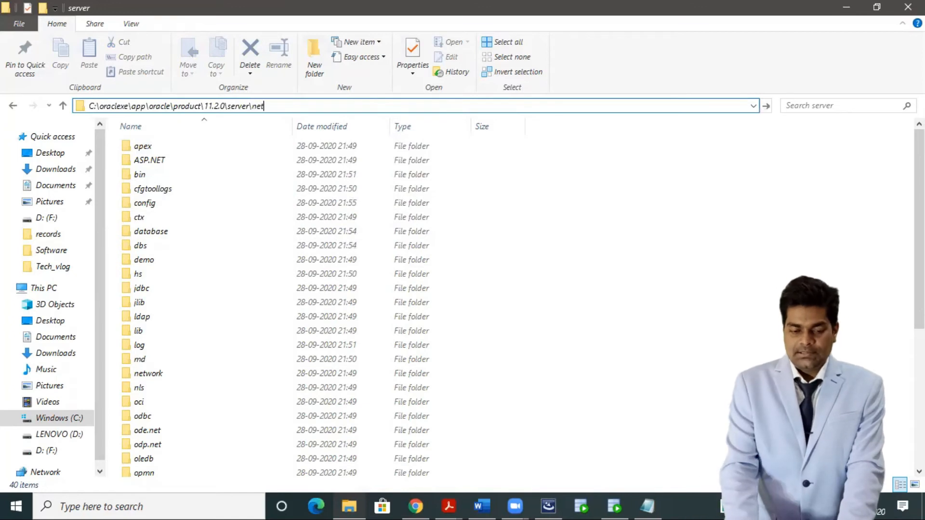
type("w")
key("Down")
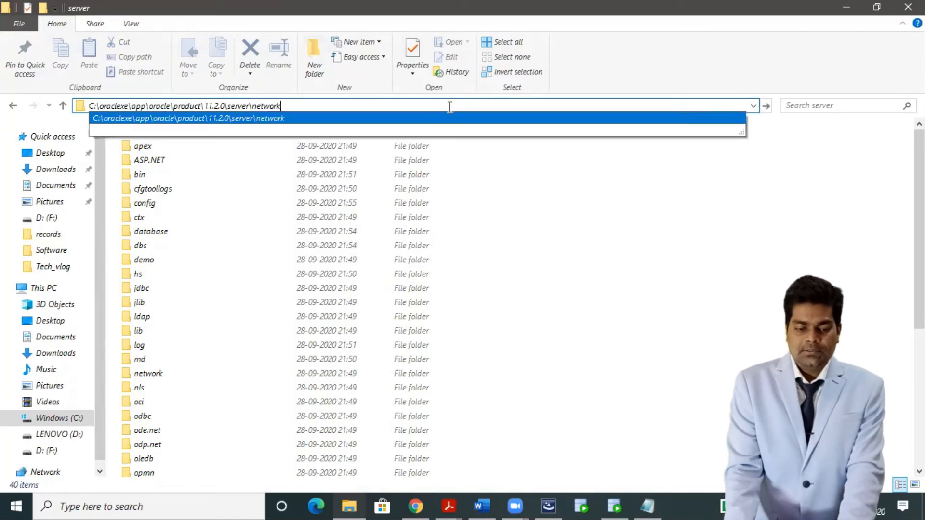
key("Return")
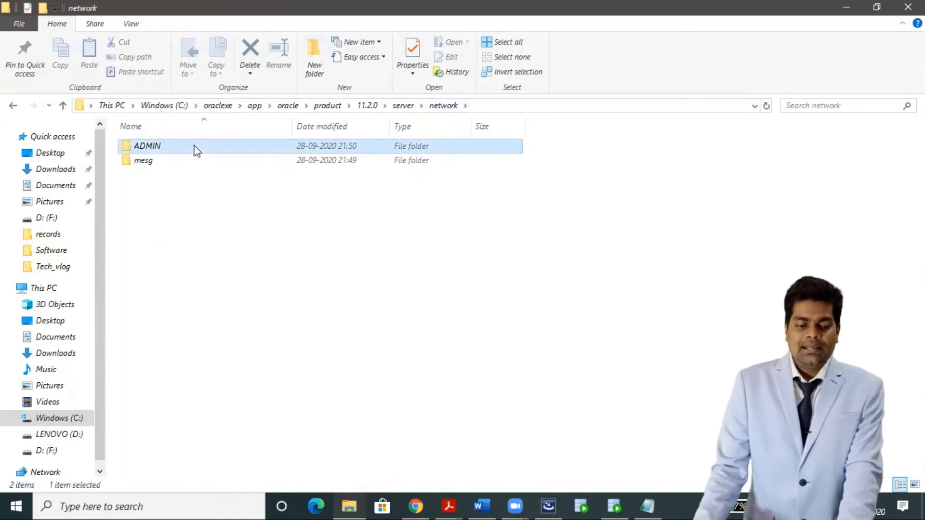
double_click(194, 147)
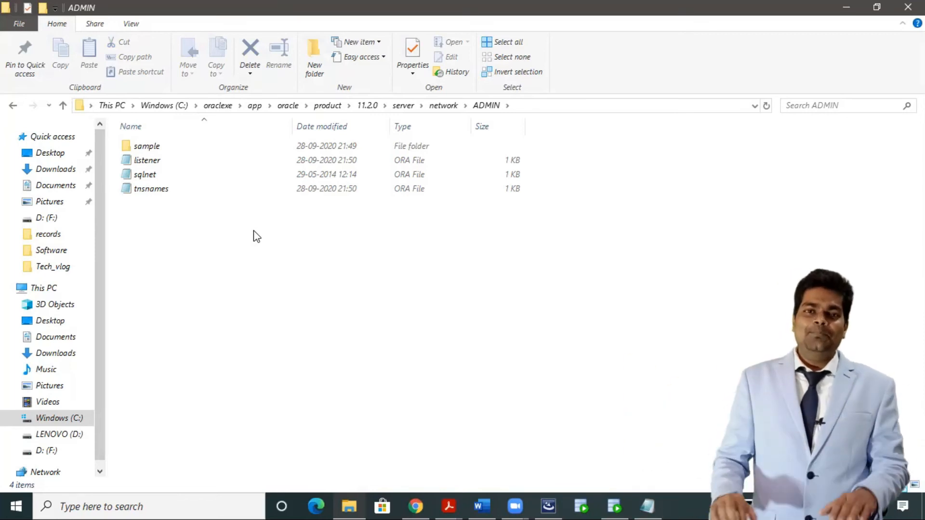
Open the listener file in Notepad and maximize the window.
right_click(189, 164)
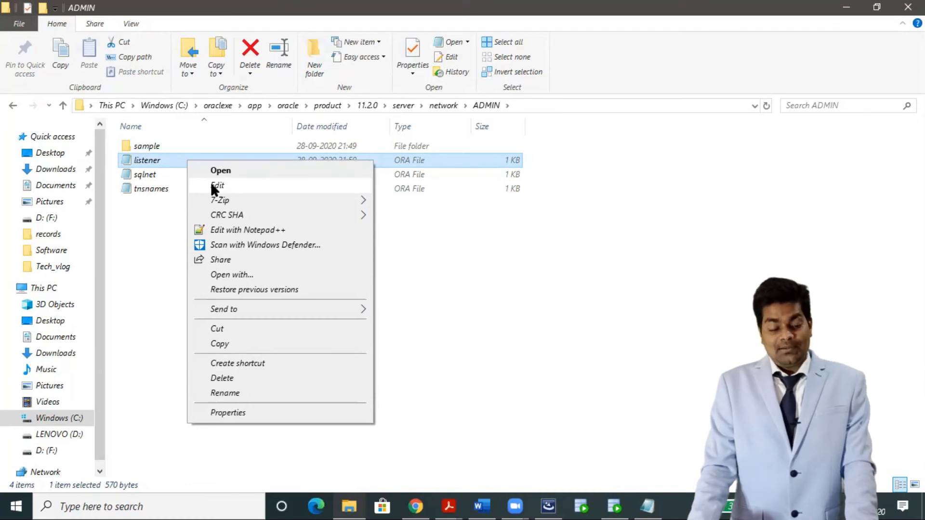
left_click(214, 186)
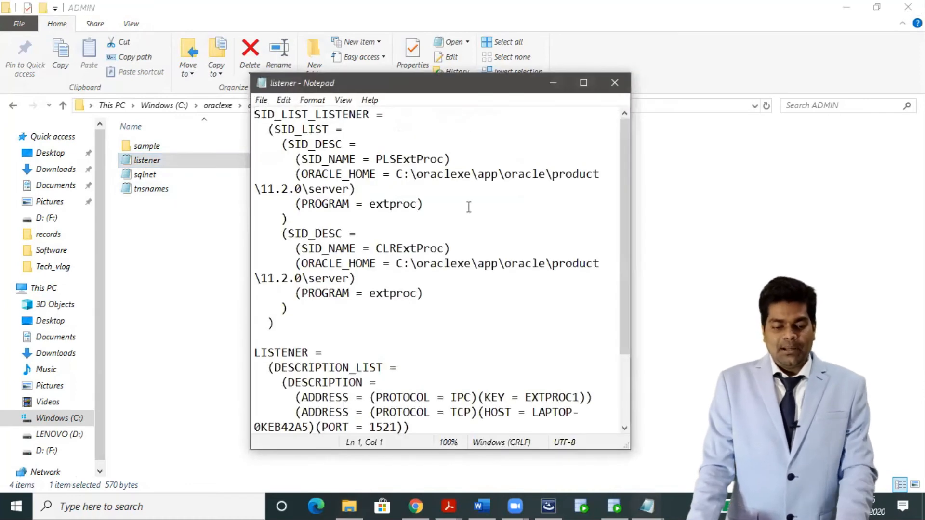
left_click_drag(412, 90, 328, 78)
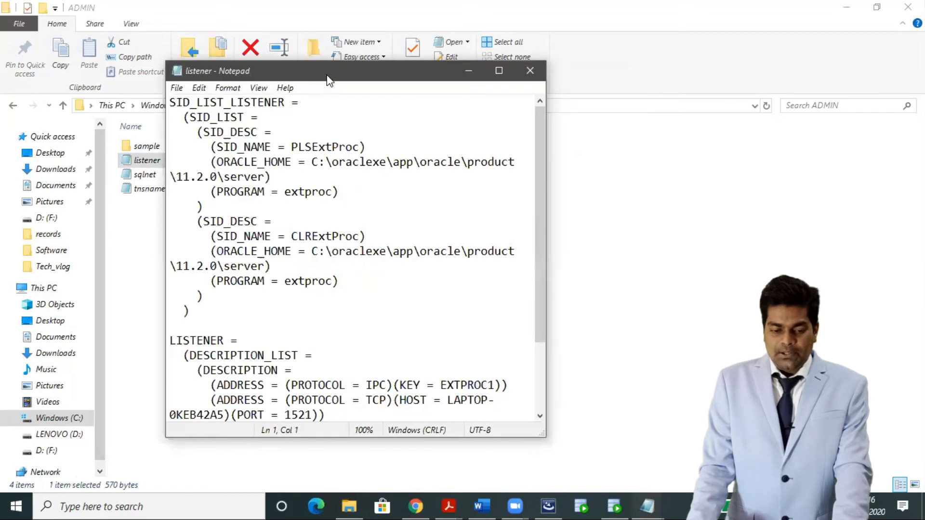
double_click(328, 78)
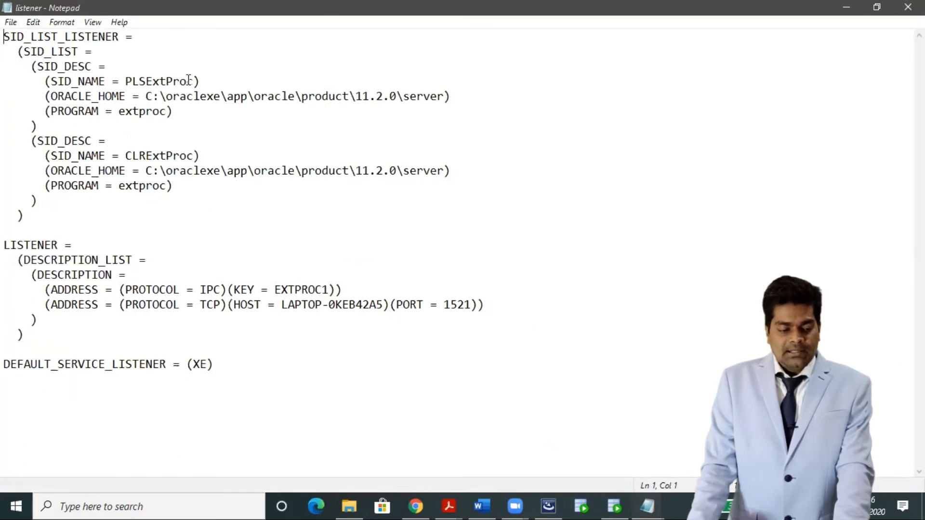
Replace the PLSExtProc and CLRExtProc SID_NAME values with xe.
left_click_drag(195, 80, 125, 80)
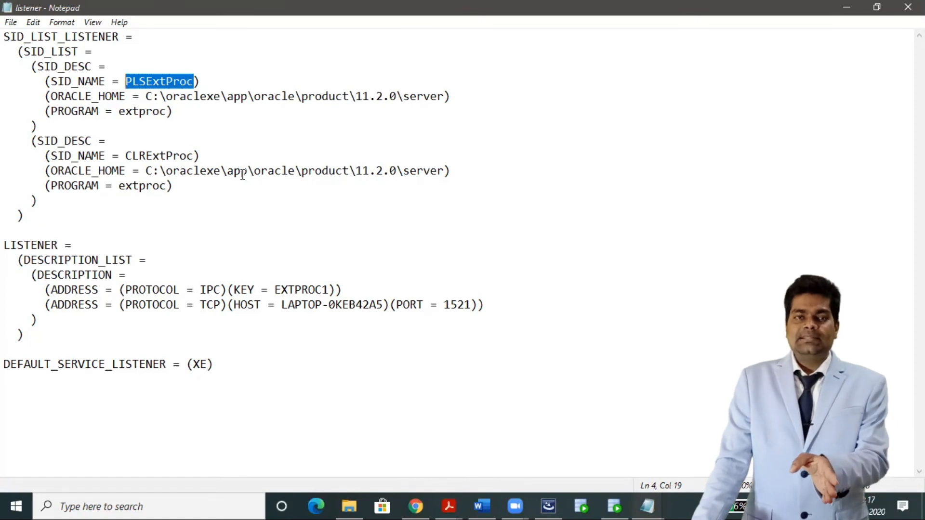
type("xe")
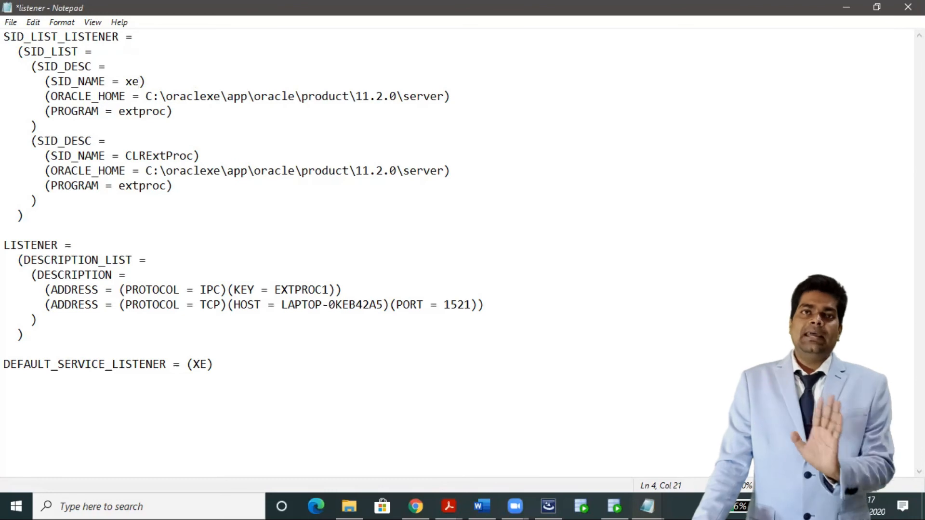
left_click_drag(44, 155, 114, 155)
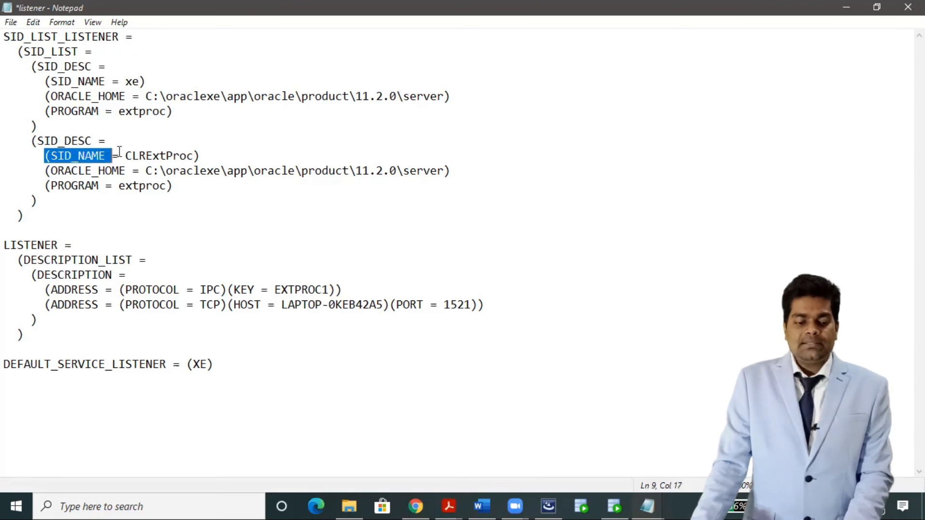
double_click(160, 155)
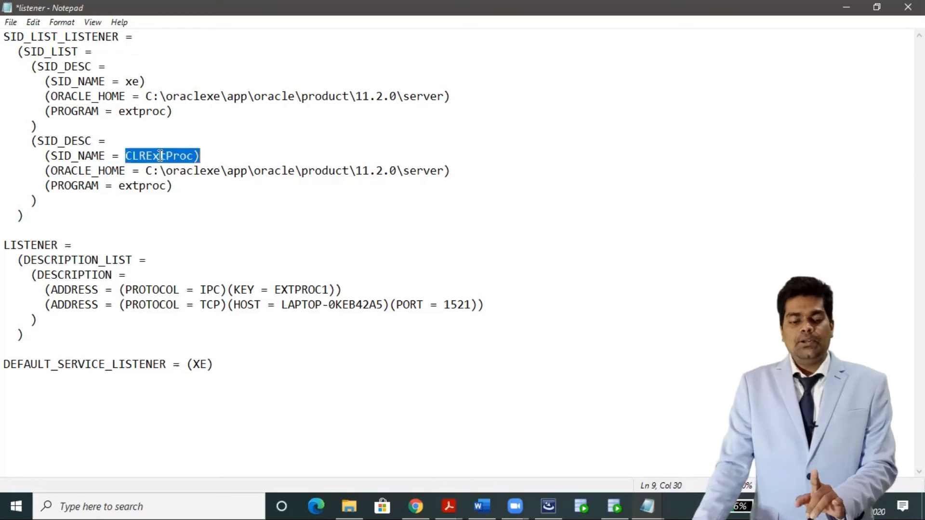
type("xe")
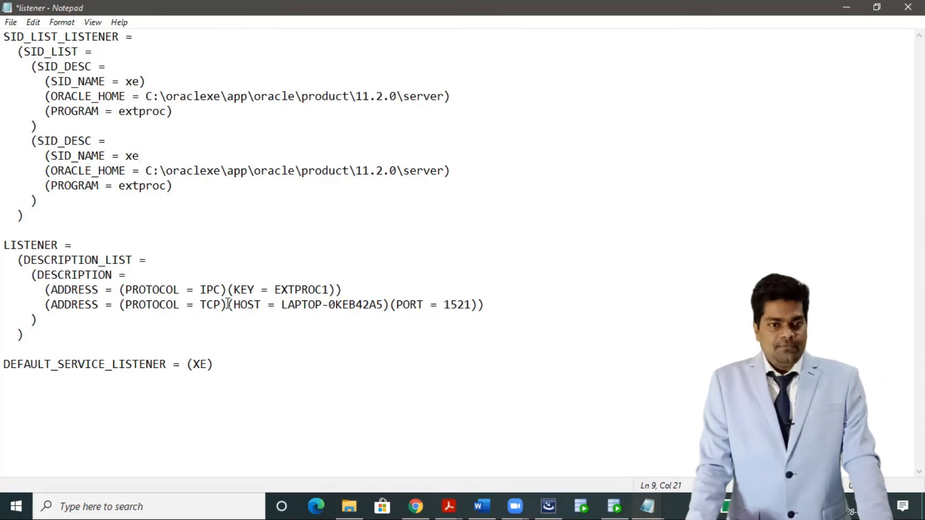
left_click(72, 81)
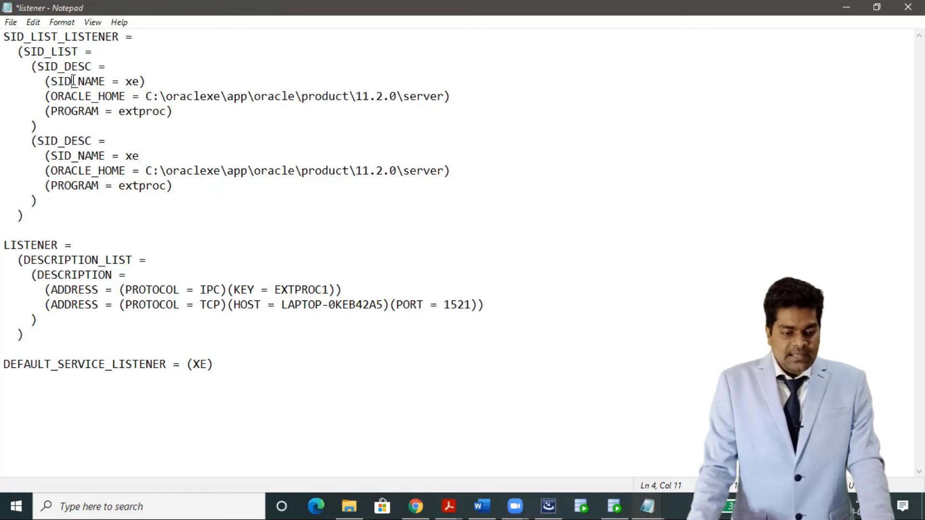
double_click(72, 81)
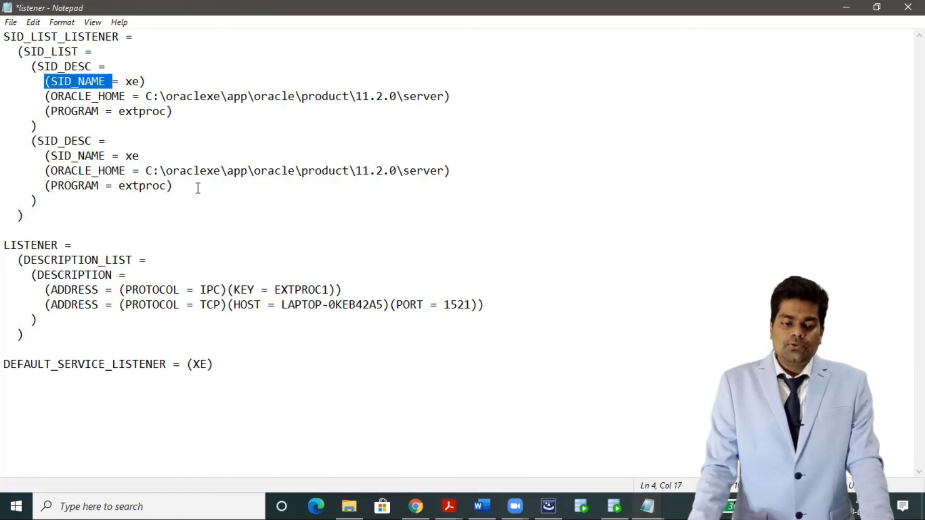
Save the listener file and minimize Notepad.
left_click(12, 23)
left_click(45, 85)
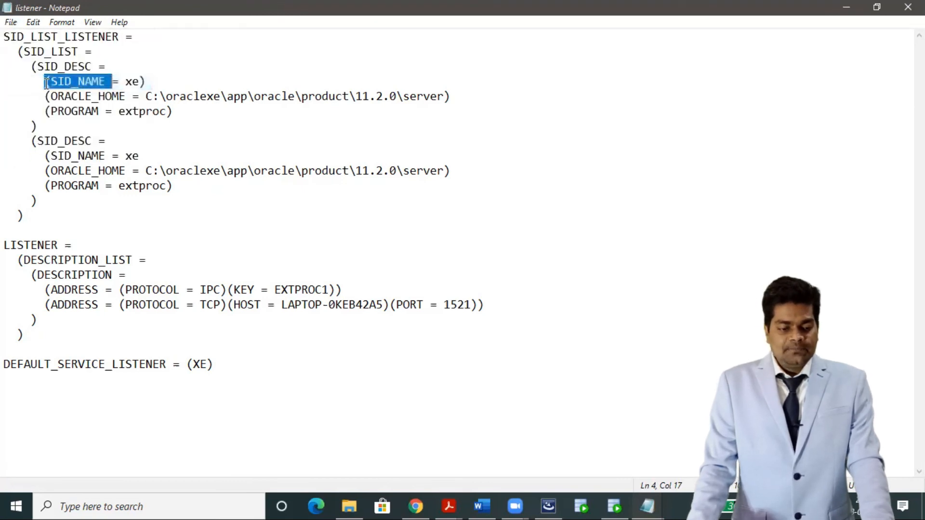
left_click(846, 8)
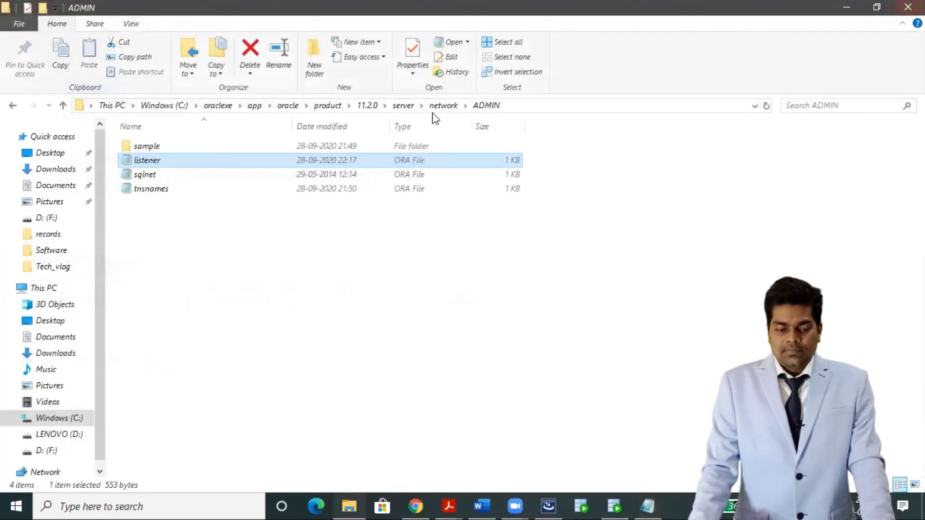
Open tnsnames in Notepad via Edit and maximize the window.
left_click(206, 192)
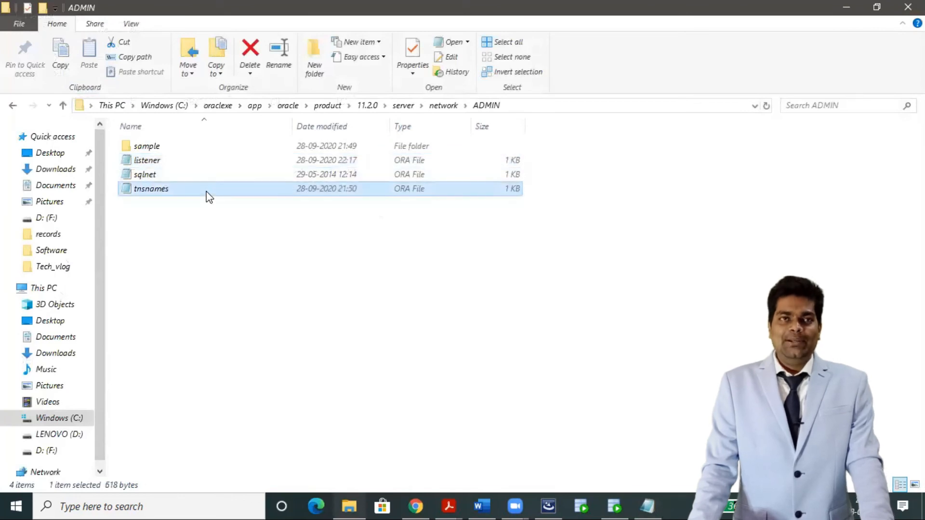
right_click(209, 196)
left_click(238, 217)
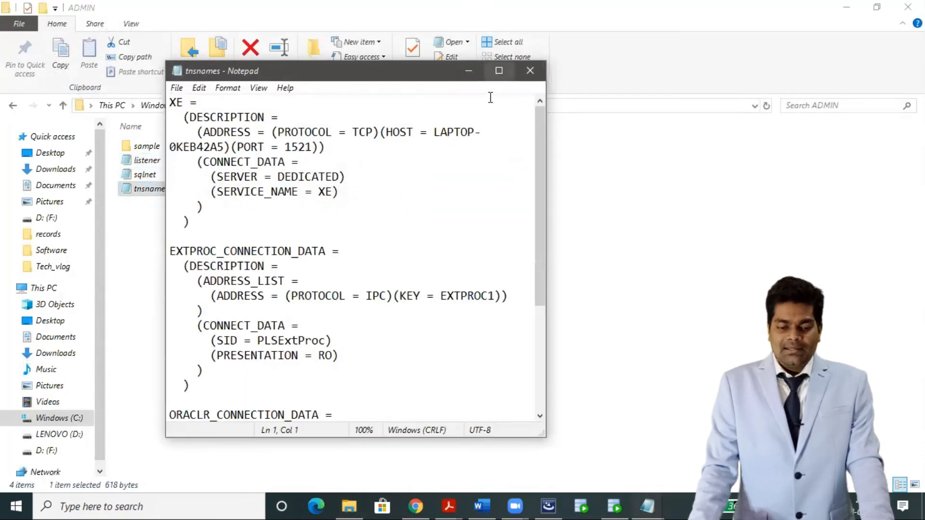
left_click(499, 70)
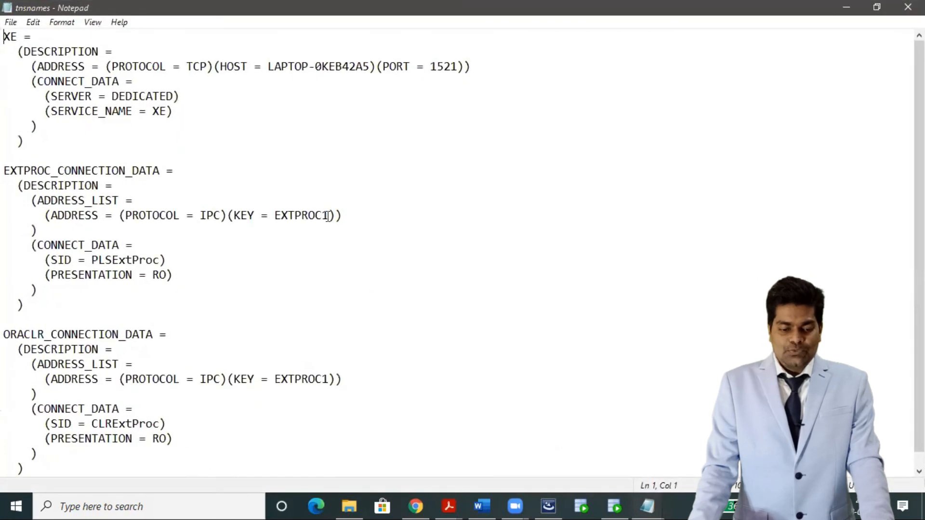
Replace the LAPTOP HOST value with localhost.
double_click(114, 111)
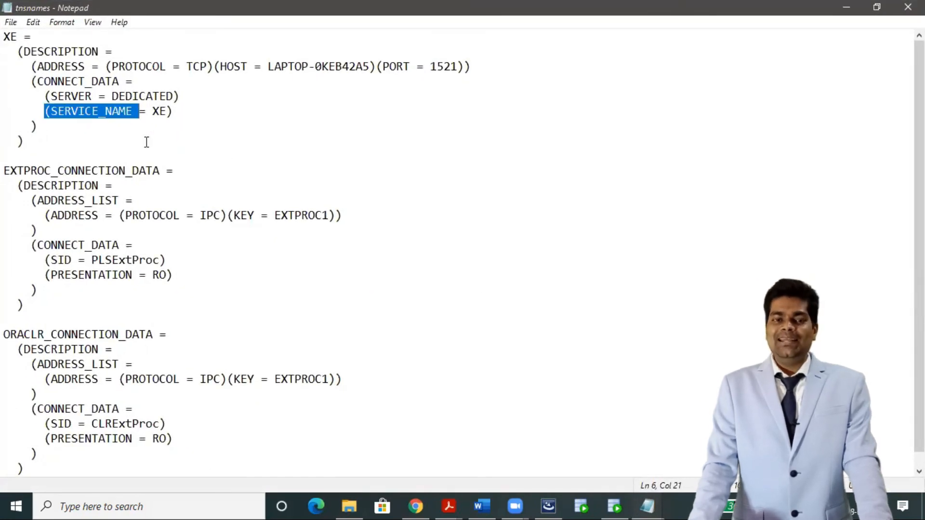
double_click(305, 66)
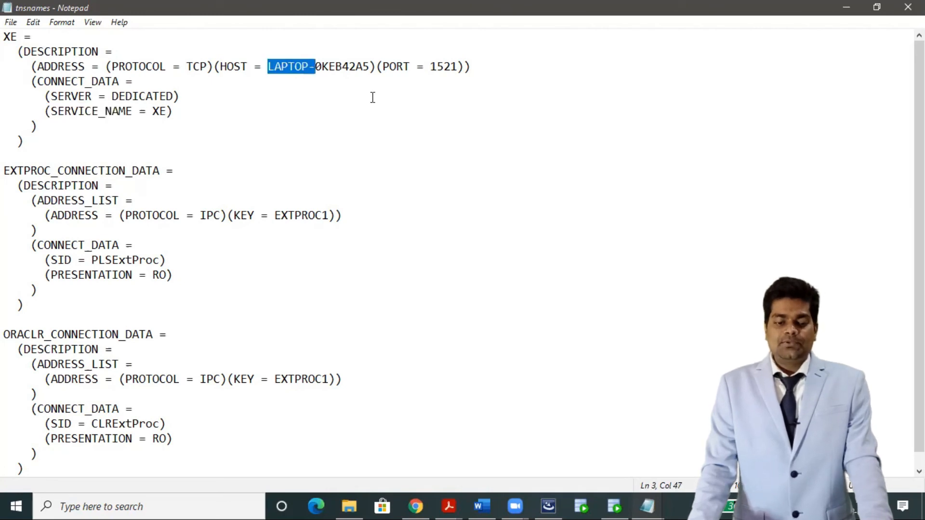
key("Right")
key("Right")
key("Right")
key("Right")
key("Right")
key("Right")
key("Right")
key("Right")
key("Right")
left_click_drag(370, 67, 268, 67)
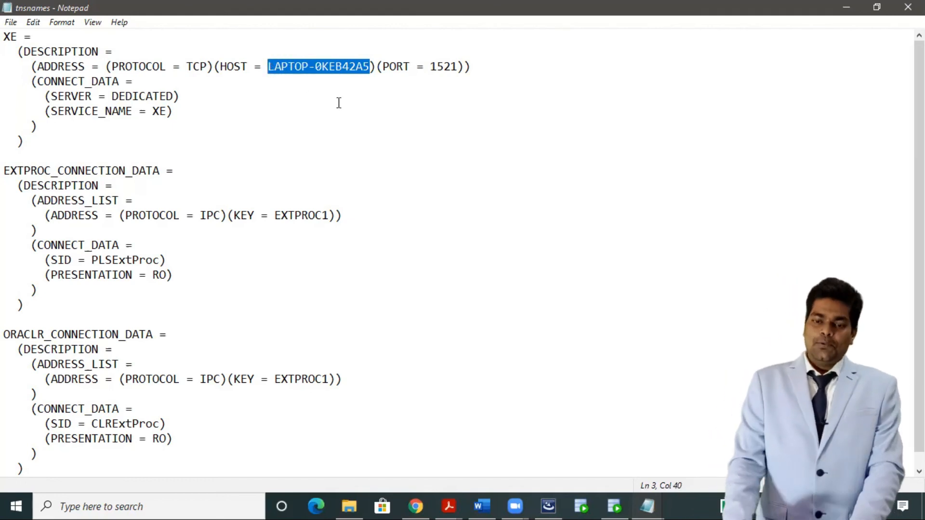
type("localhost")
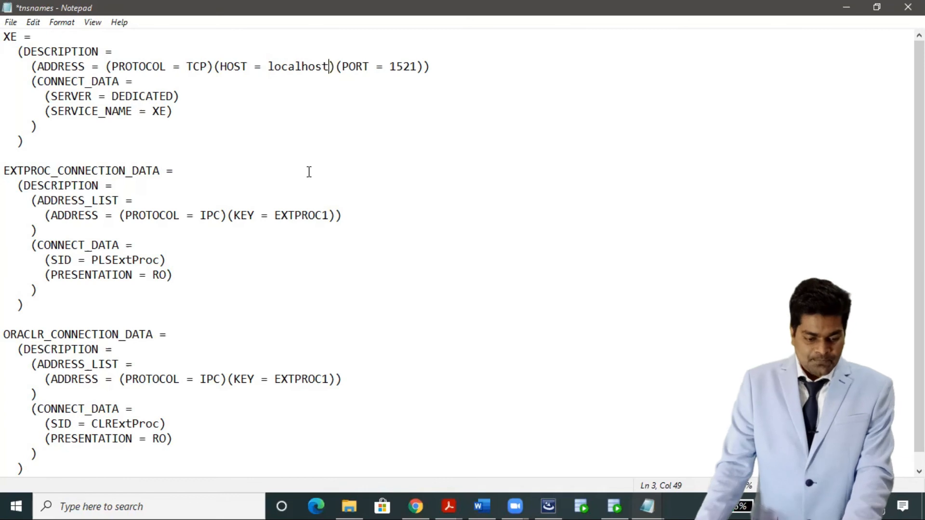
Set both the CLRExtProc and PLSExtProc SID values to xe.
scroll(139, 347, "down", 1)
double_click(111, 410)
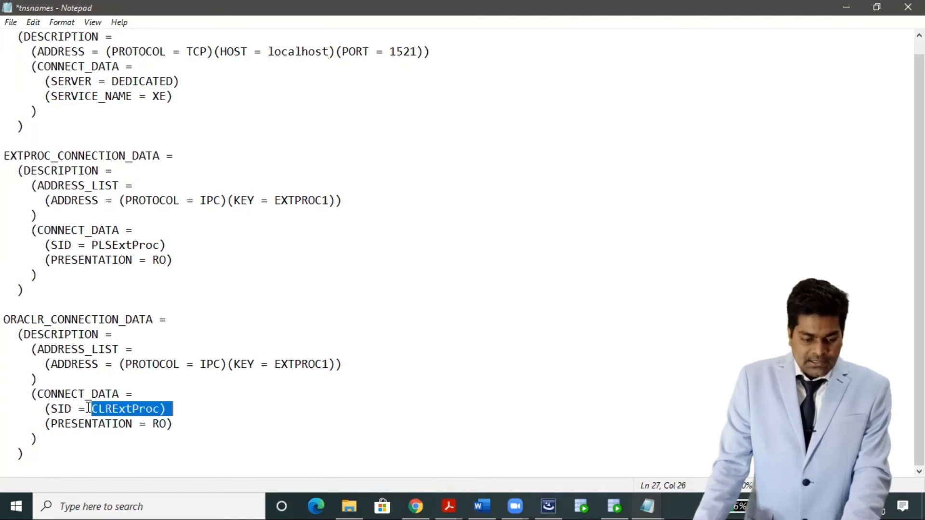
type("xe")
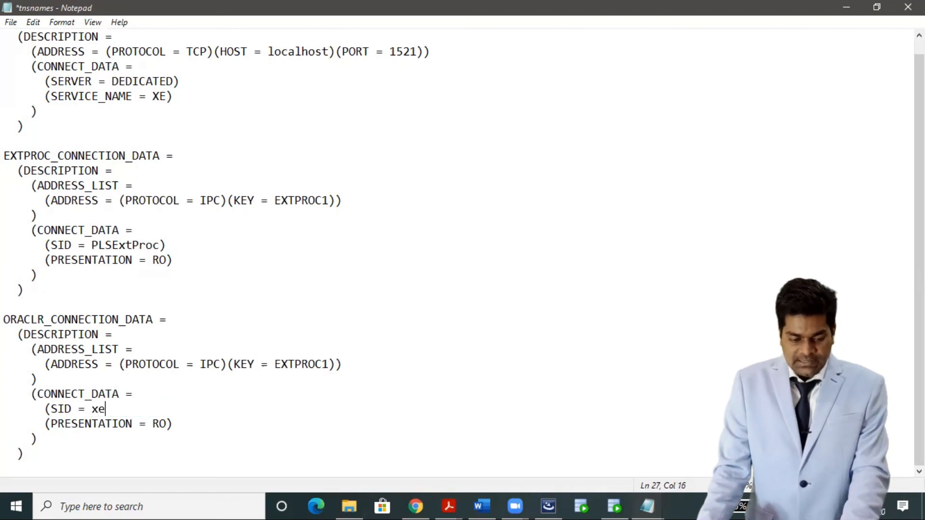
double_click(132, 245)
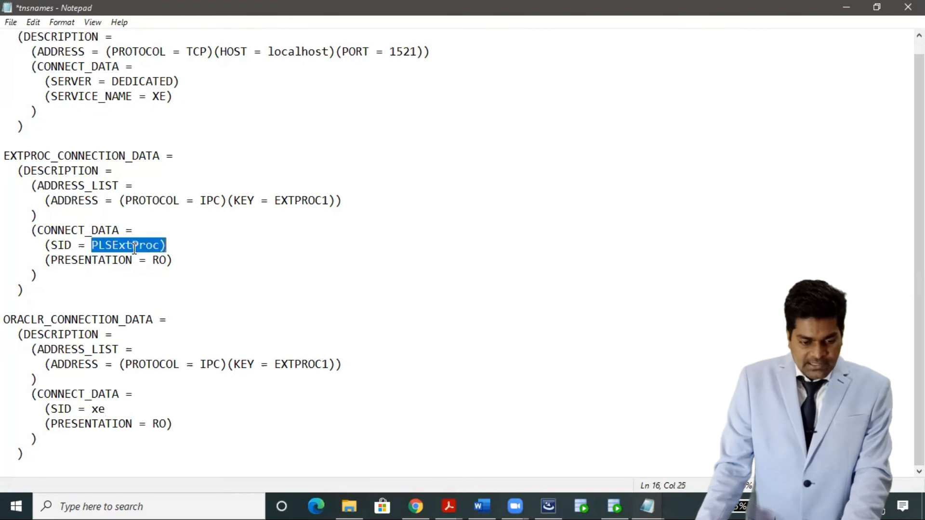
type("xe")
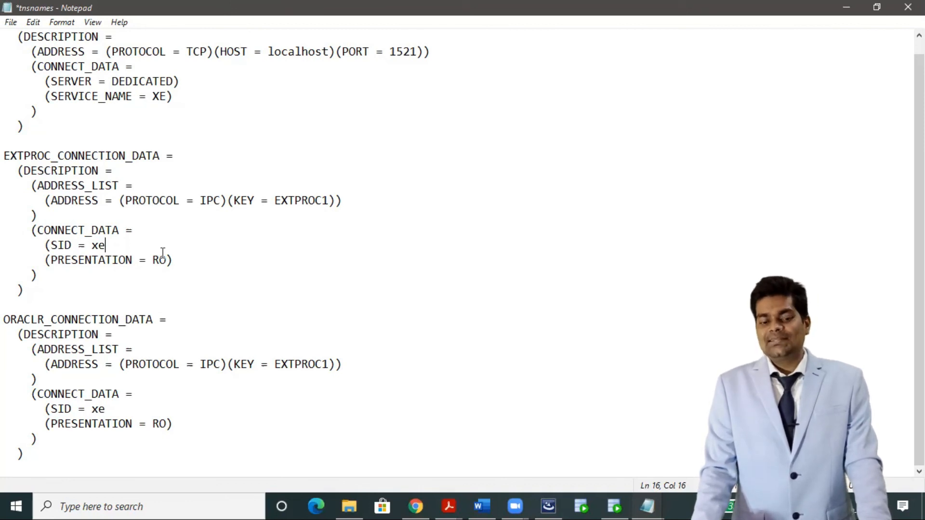
Save the tnsnames file and close Notepad.
left_click(11, 23)
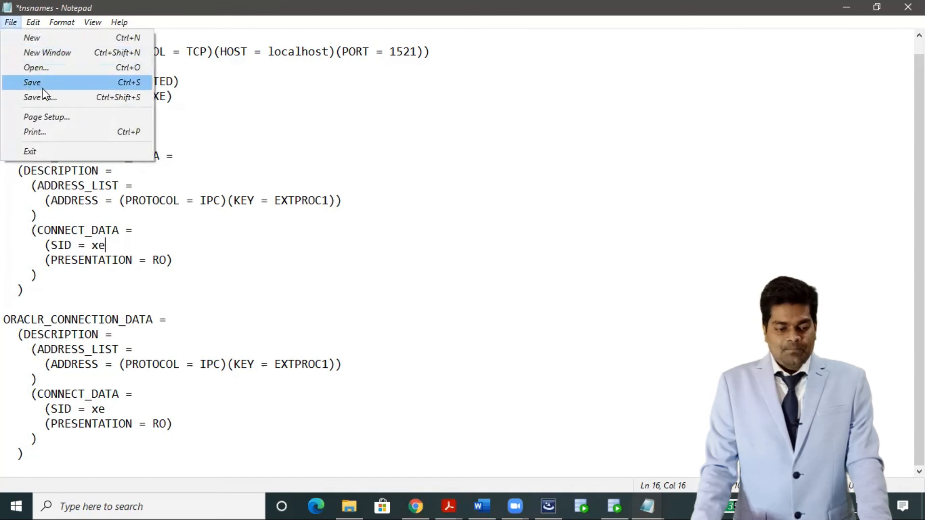
left_click(42, 88)
scroll(259, 269, "up", 1)
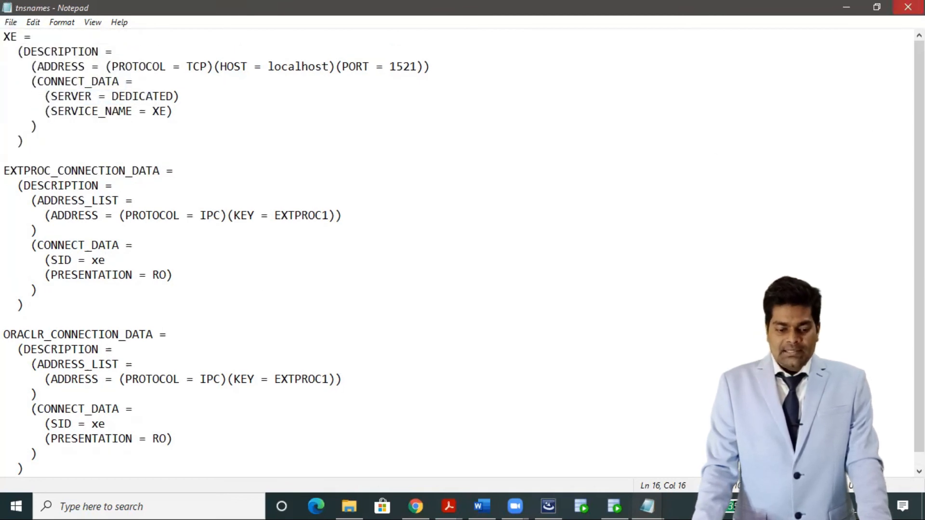
left_click(908, 7)
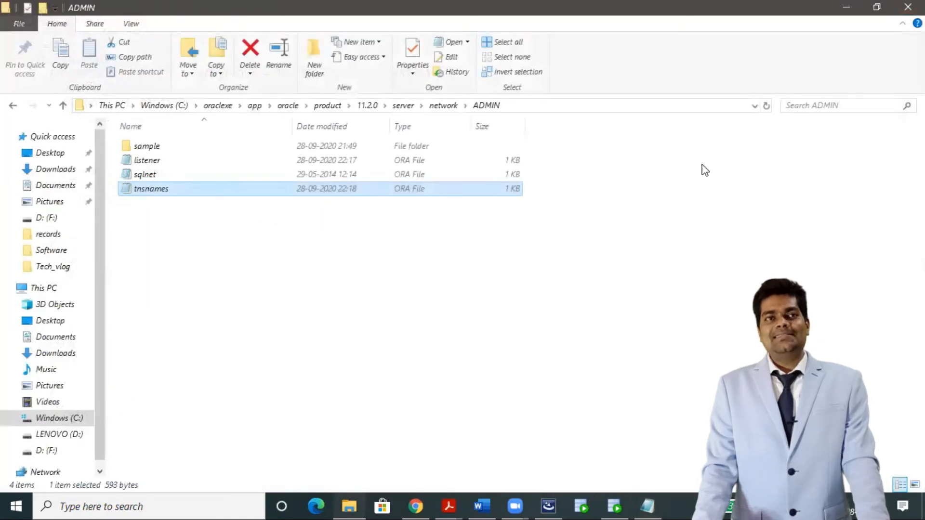